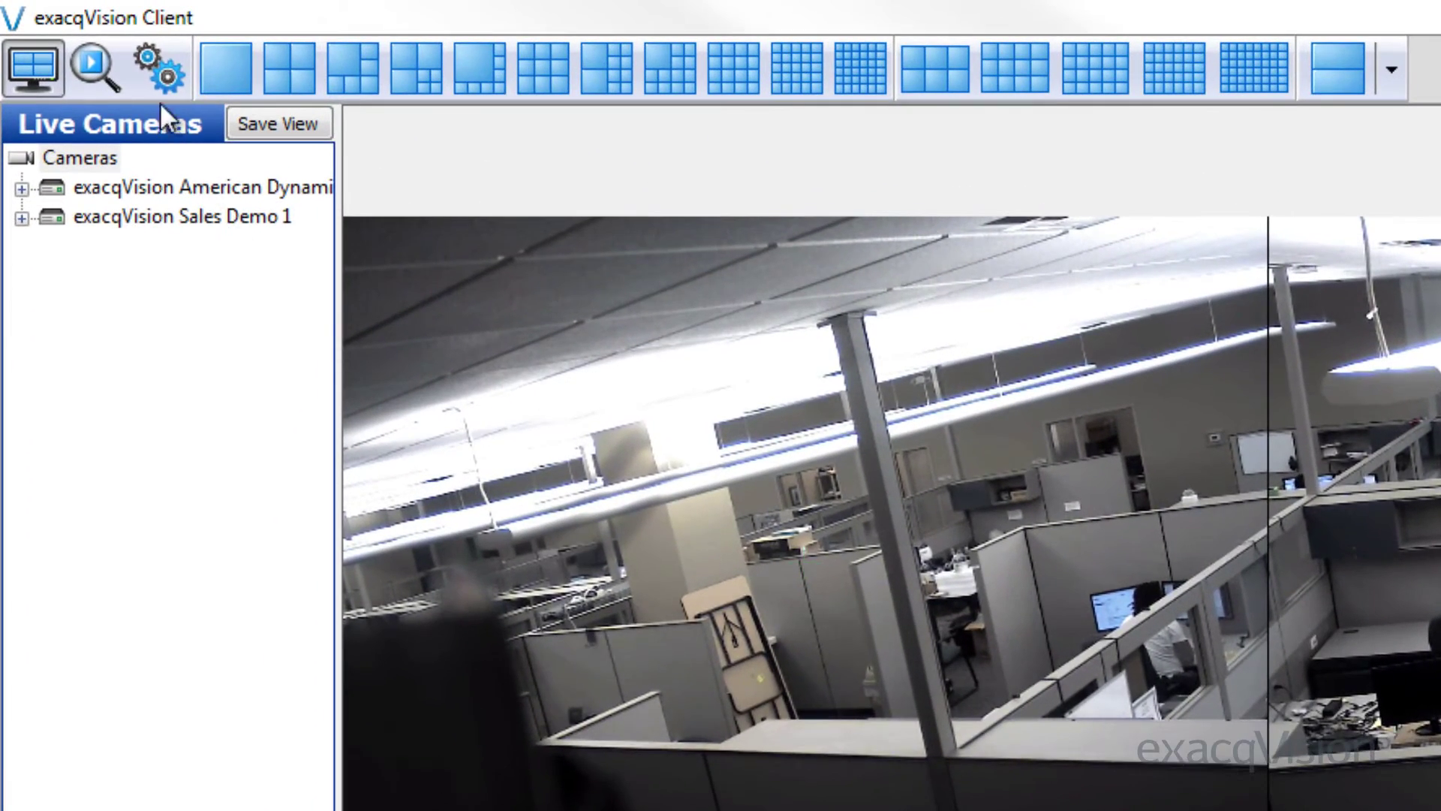
# Open the Notifications configuration page for the exacqVision Sales Demo 1 system
pyautogui.click(155, 75)
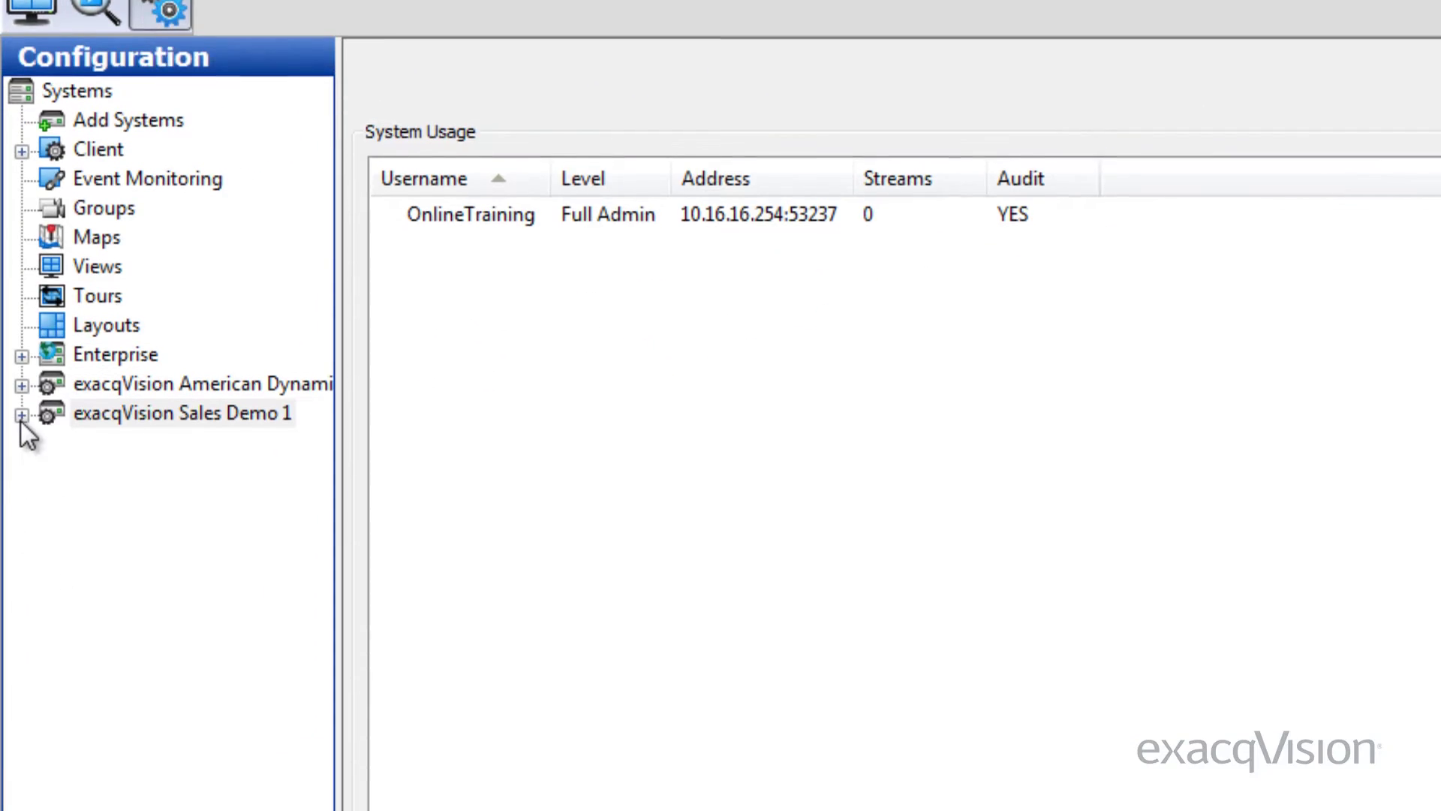
pyautogui.click(21, 407)
pyautogui.click(139, 557)
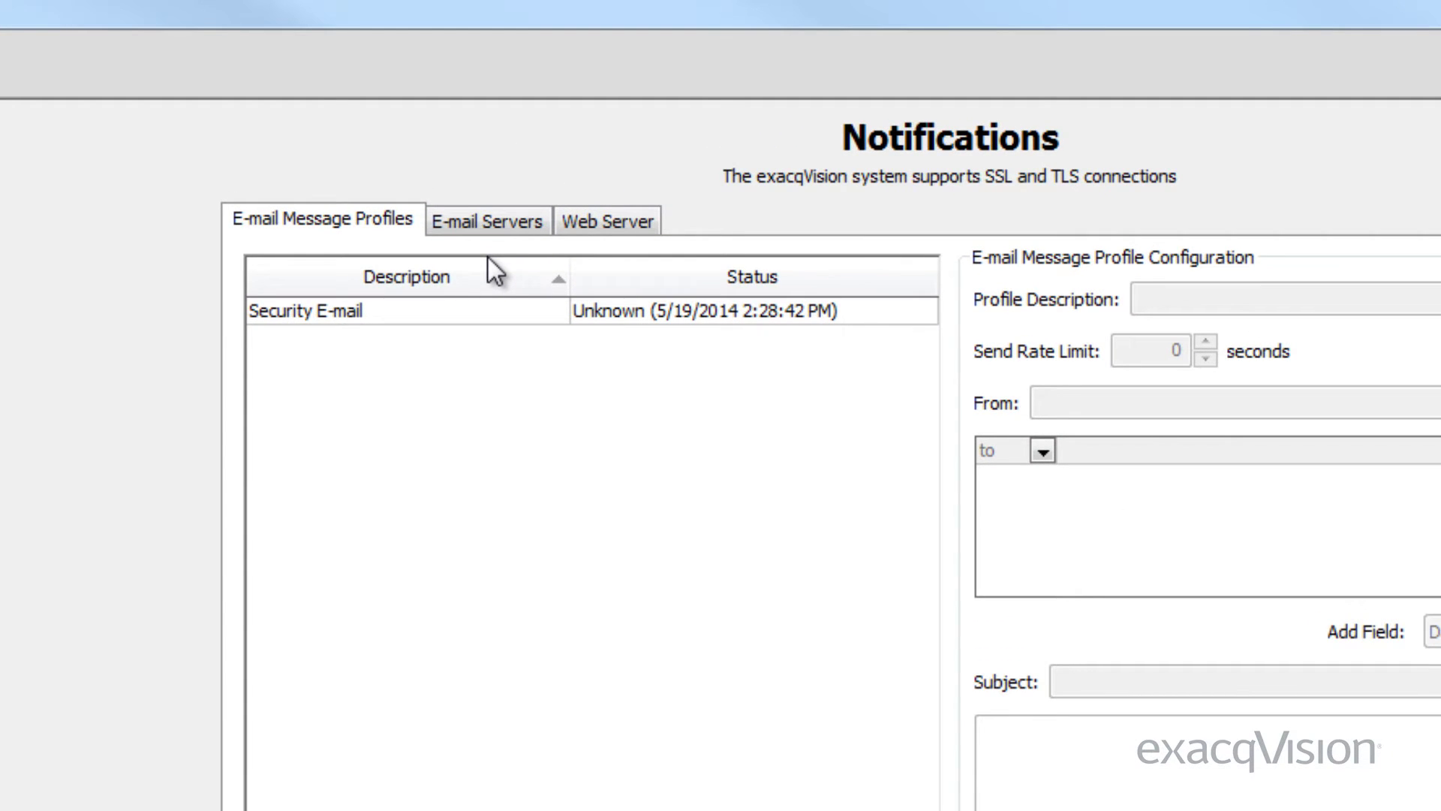
# Add e-mail server 'ExacqOnlineTraining' using smtp.gmail.com on port 25 with login username and password
pyautogui.click(481, 227)
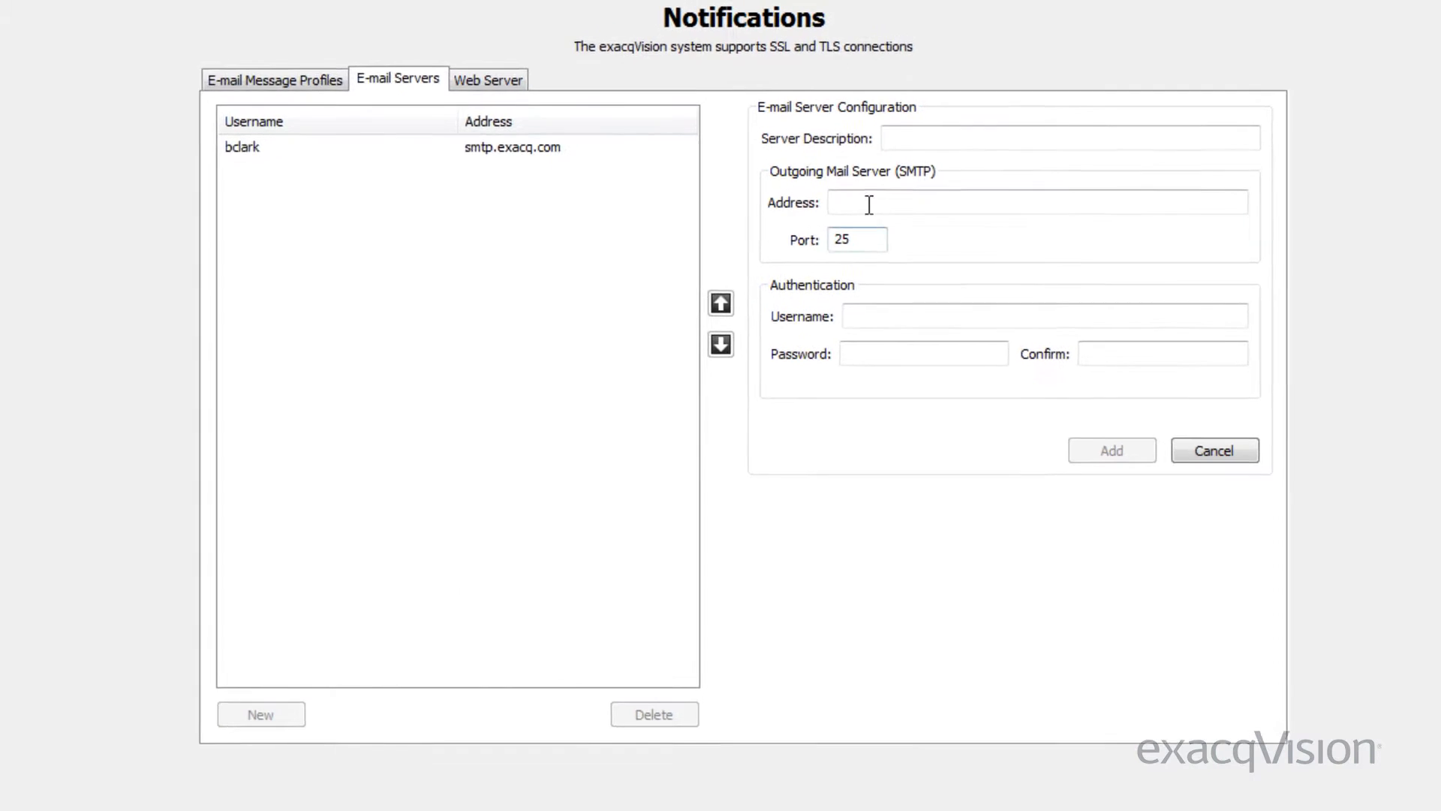
pyautogui.click(941, 131)
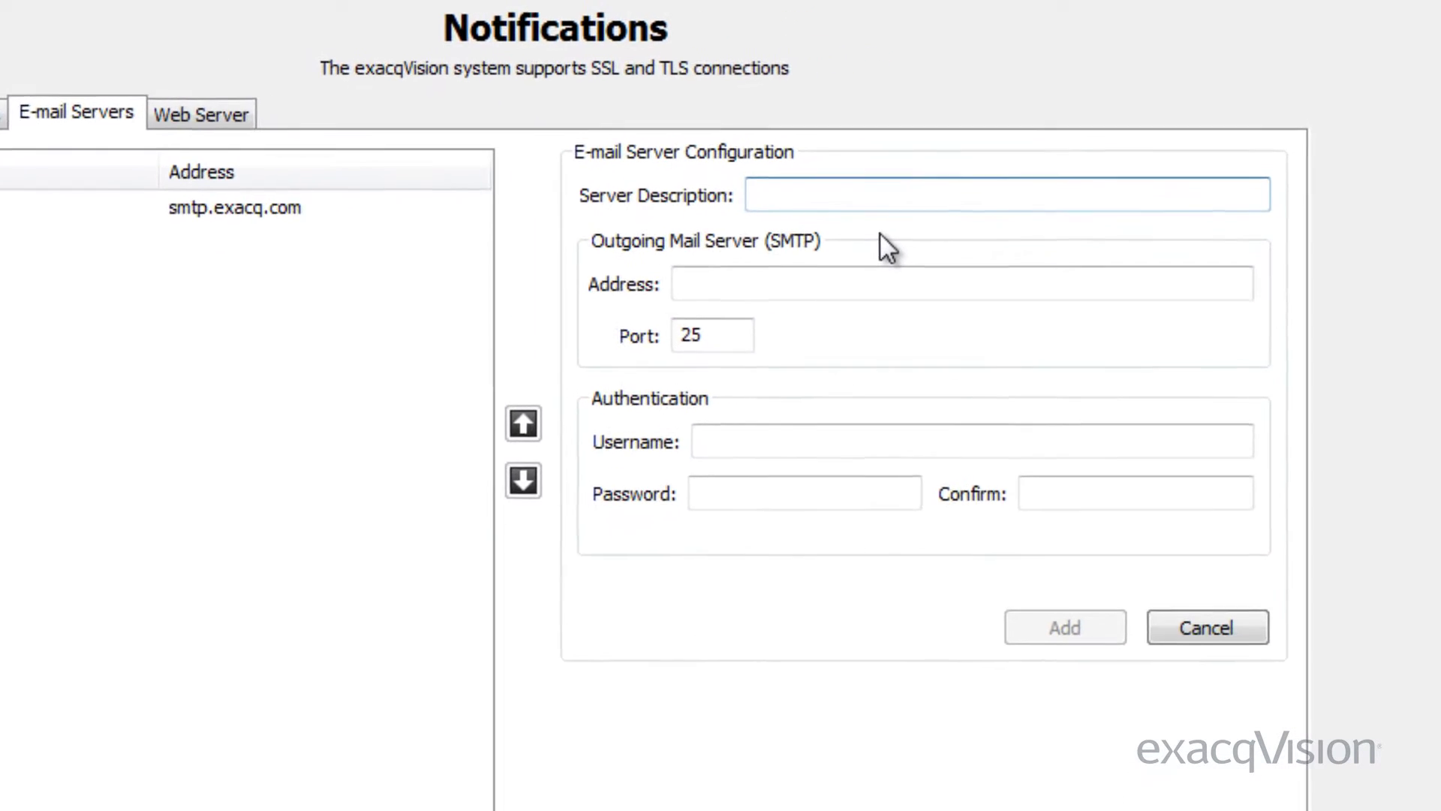
pyautogui.write('ExacqOn')
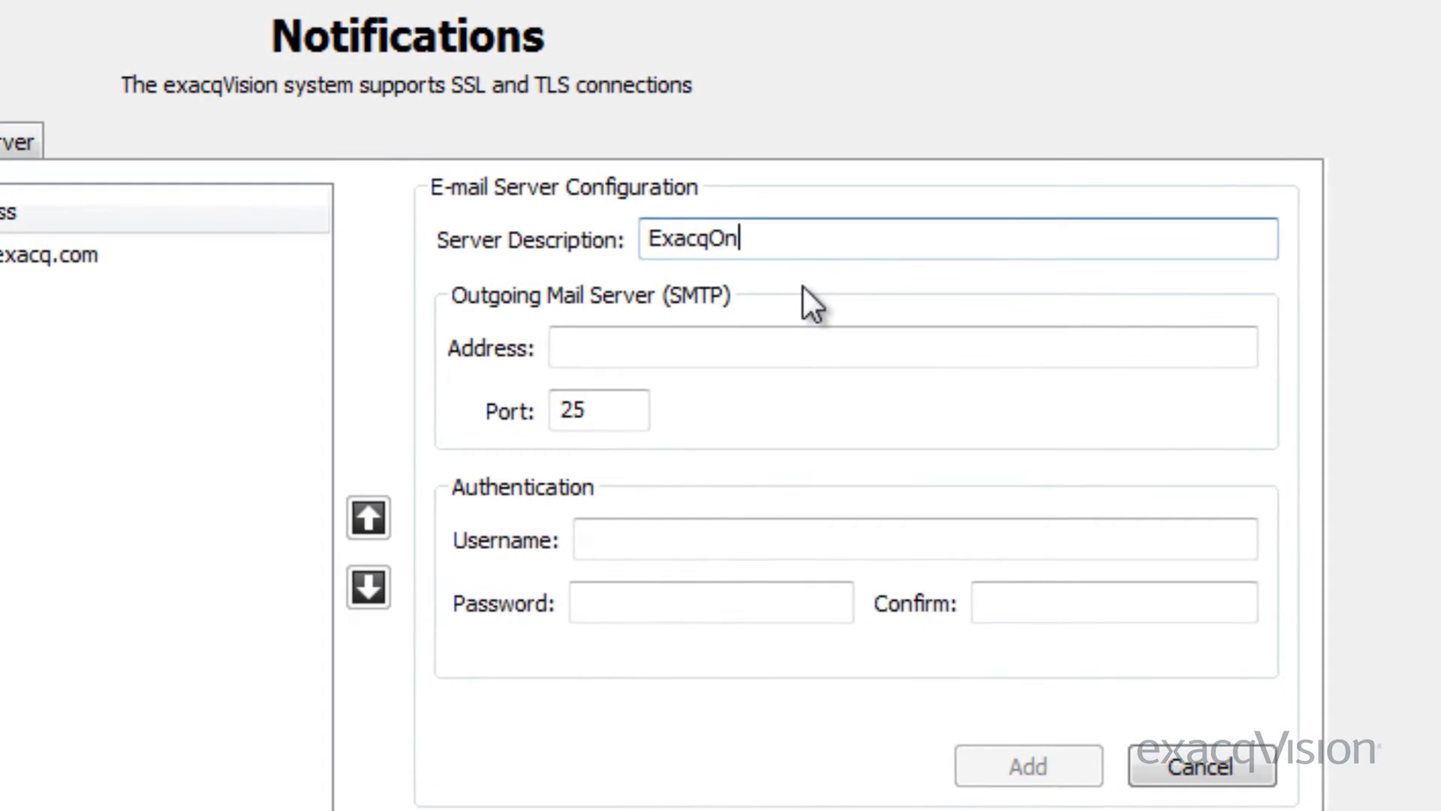
pyautogui.write('lineTraining')
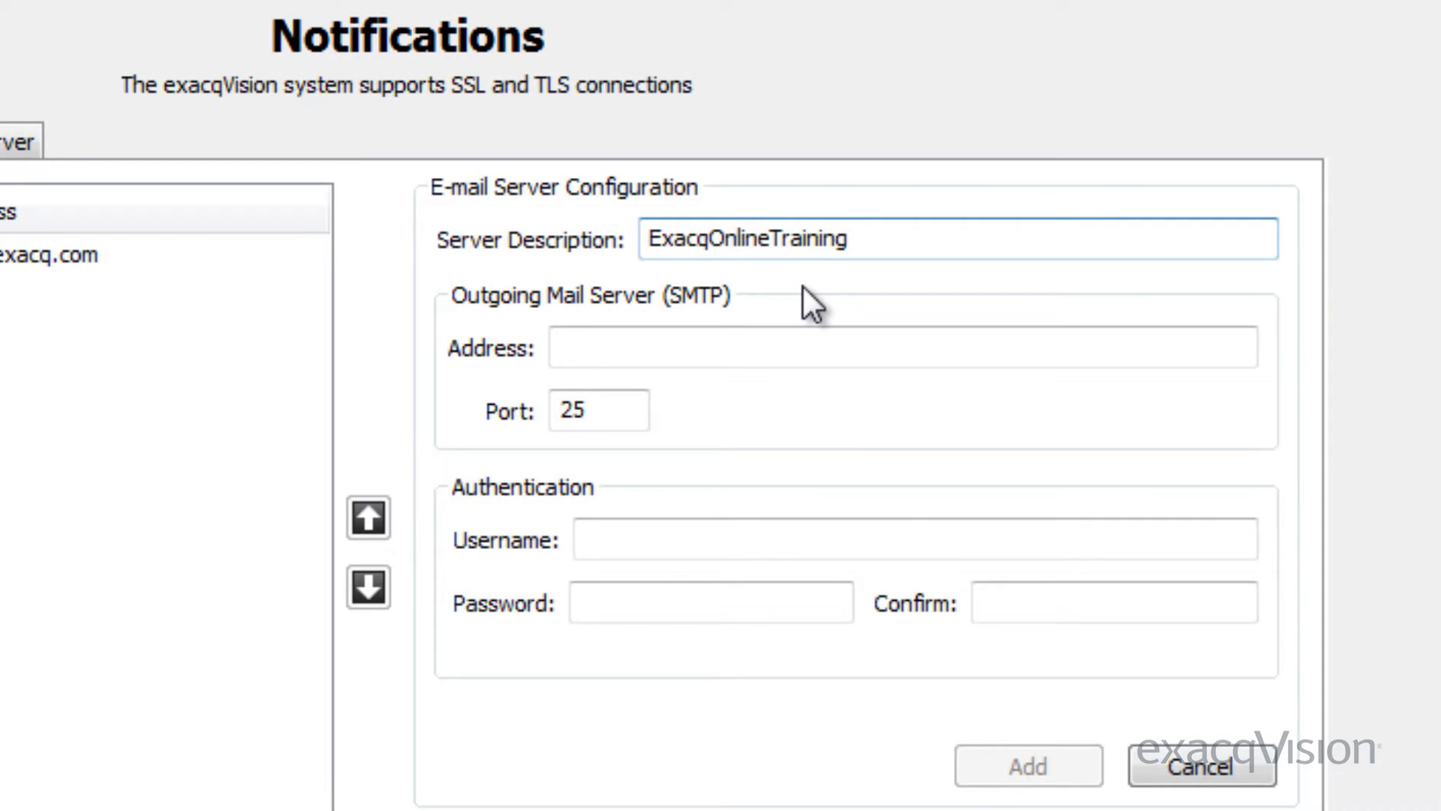
pyautogui.click(776, 346)
pyautogui.click(776, 346)
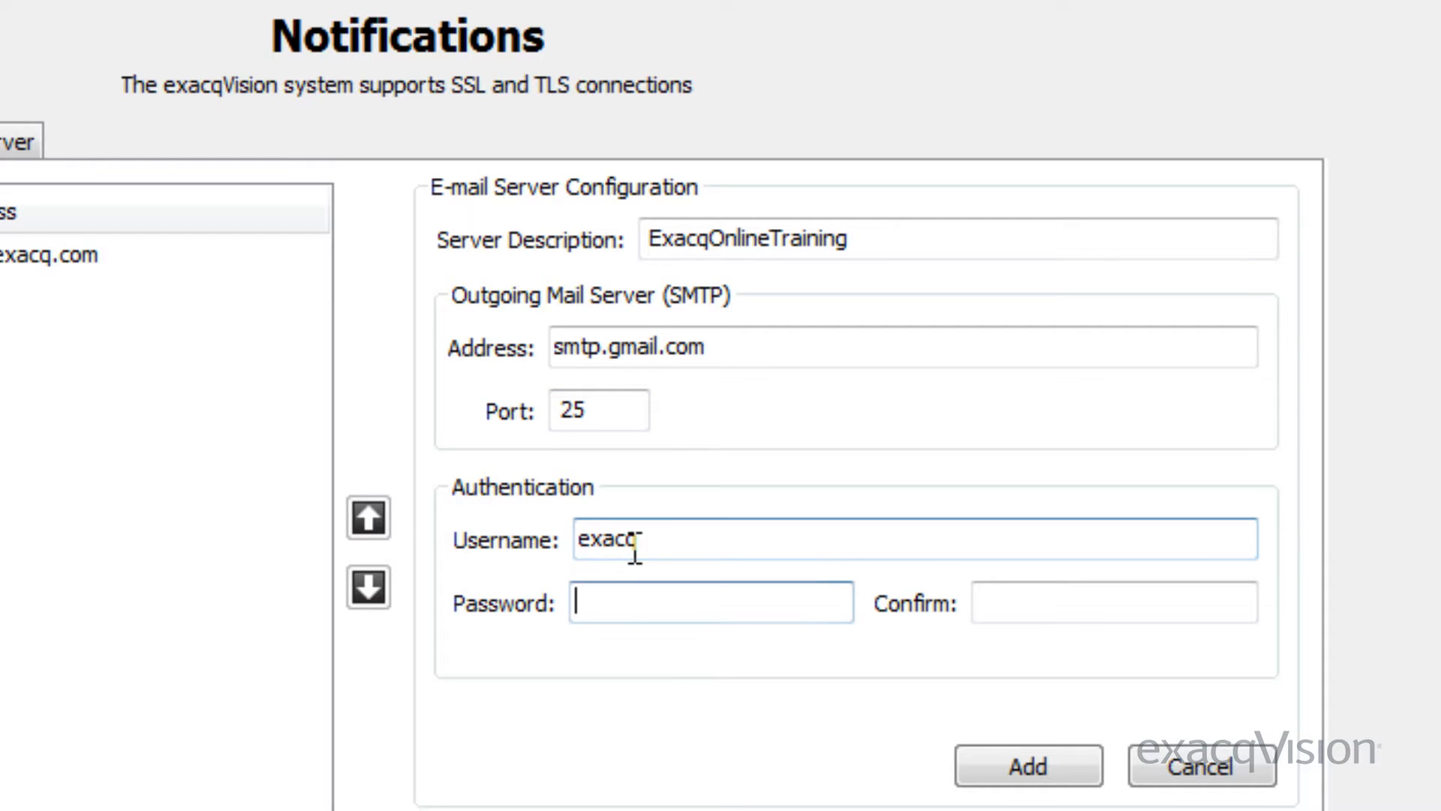
pyautogui.write('abc')
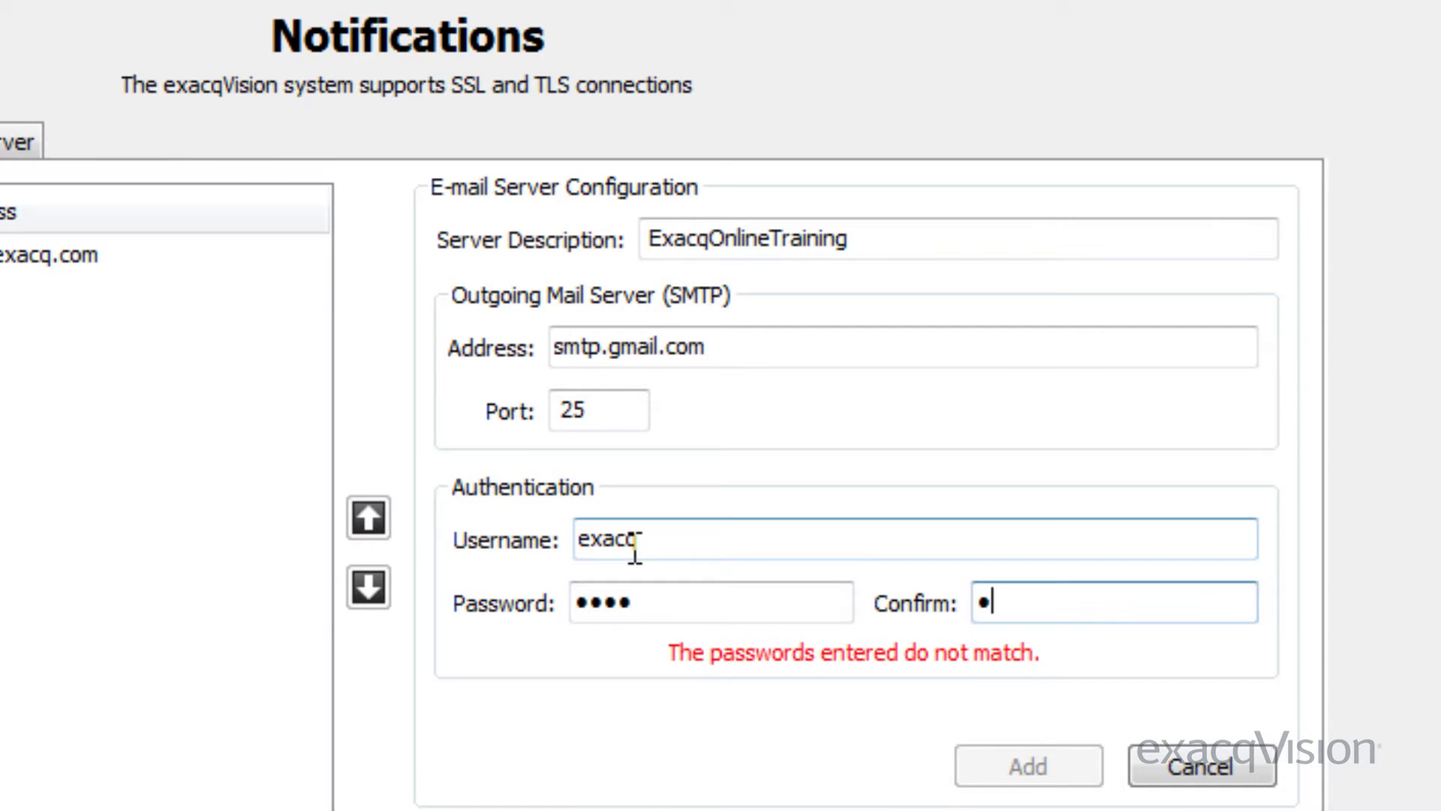
pyautogui.write('bcd')
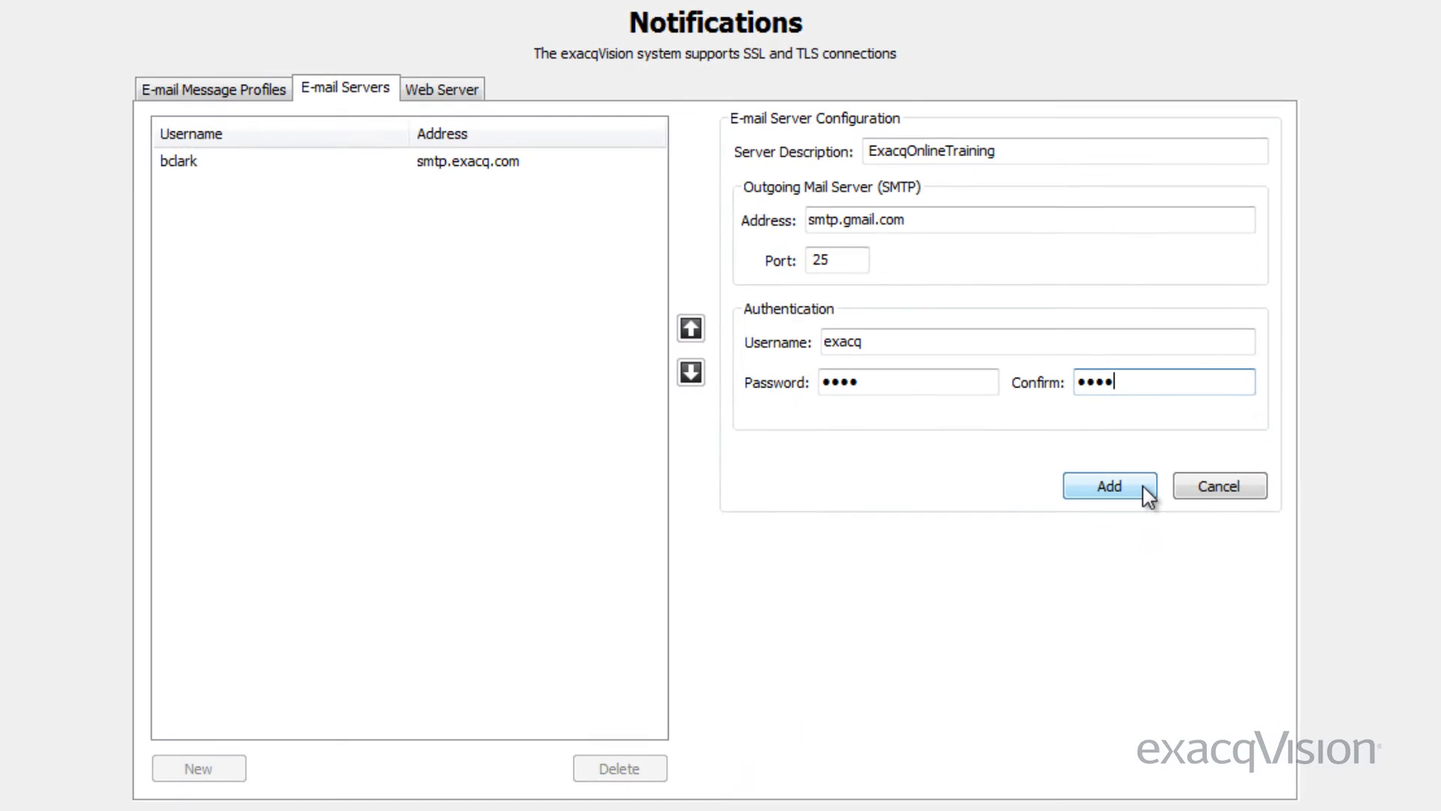
pyautogui.click(1109, 487)
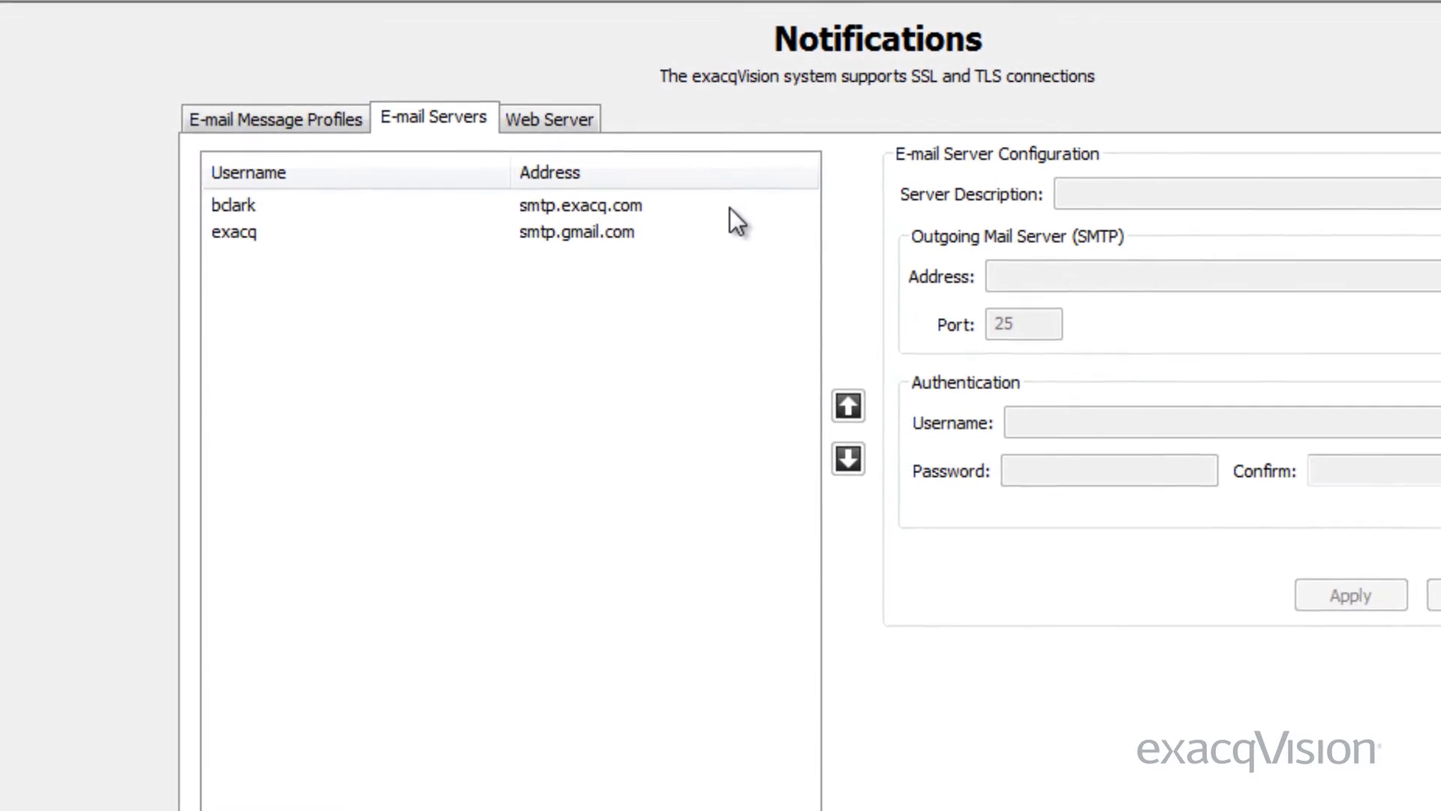
# Move smtp.exacq.com down so smtp.gmail.com is first in the server list
pyautogui.click(731, 209)
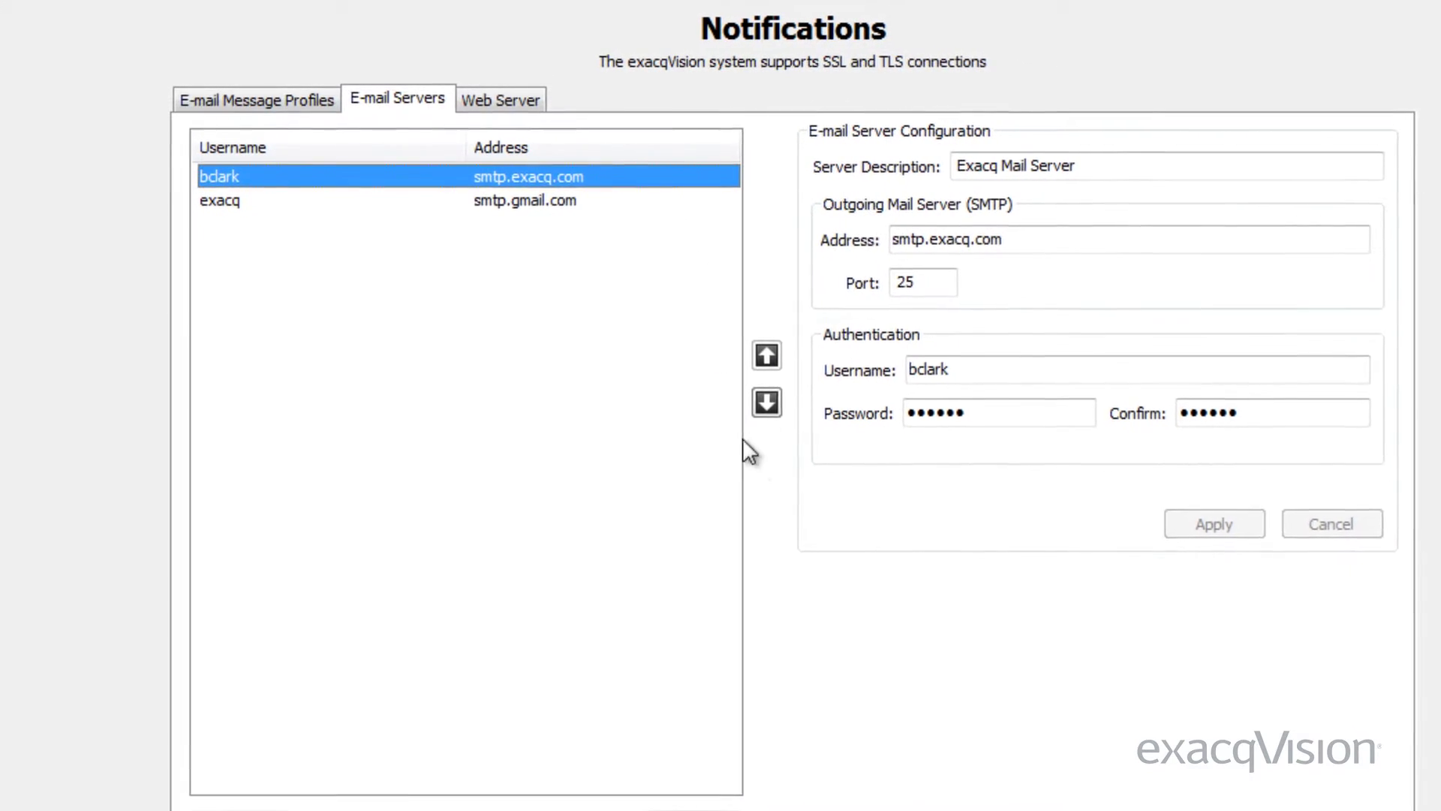
pyautogui.click(767, 402)
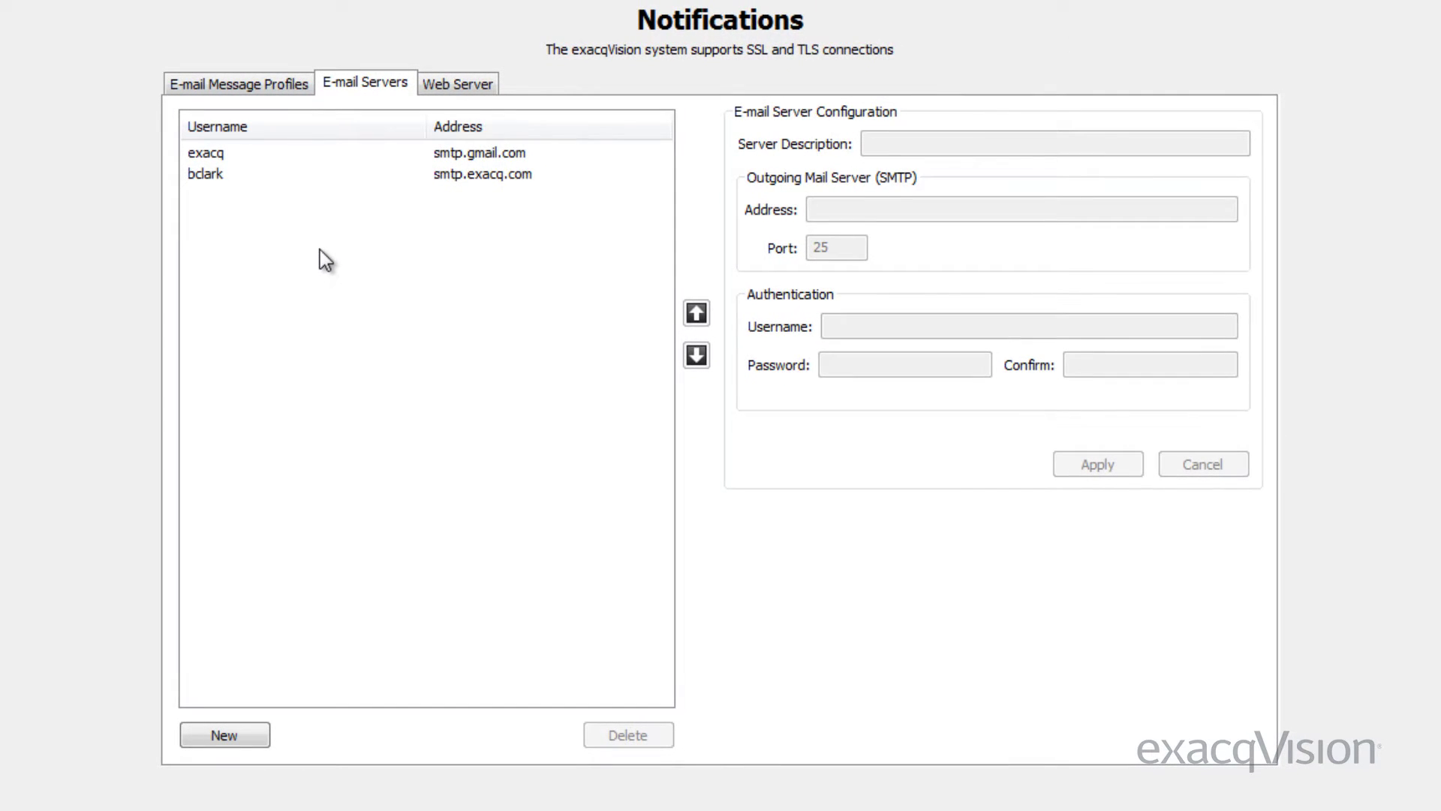
# Create a new e-mail message profile with the description 'Warning'
pyautogui.click(286, 89)
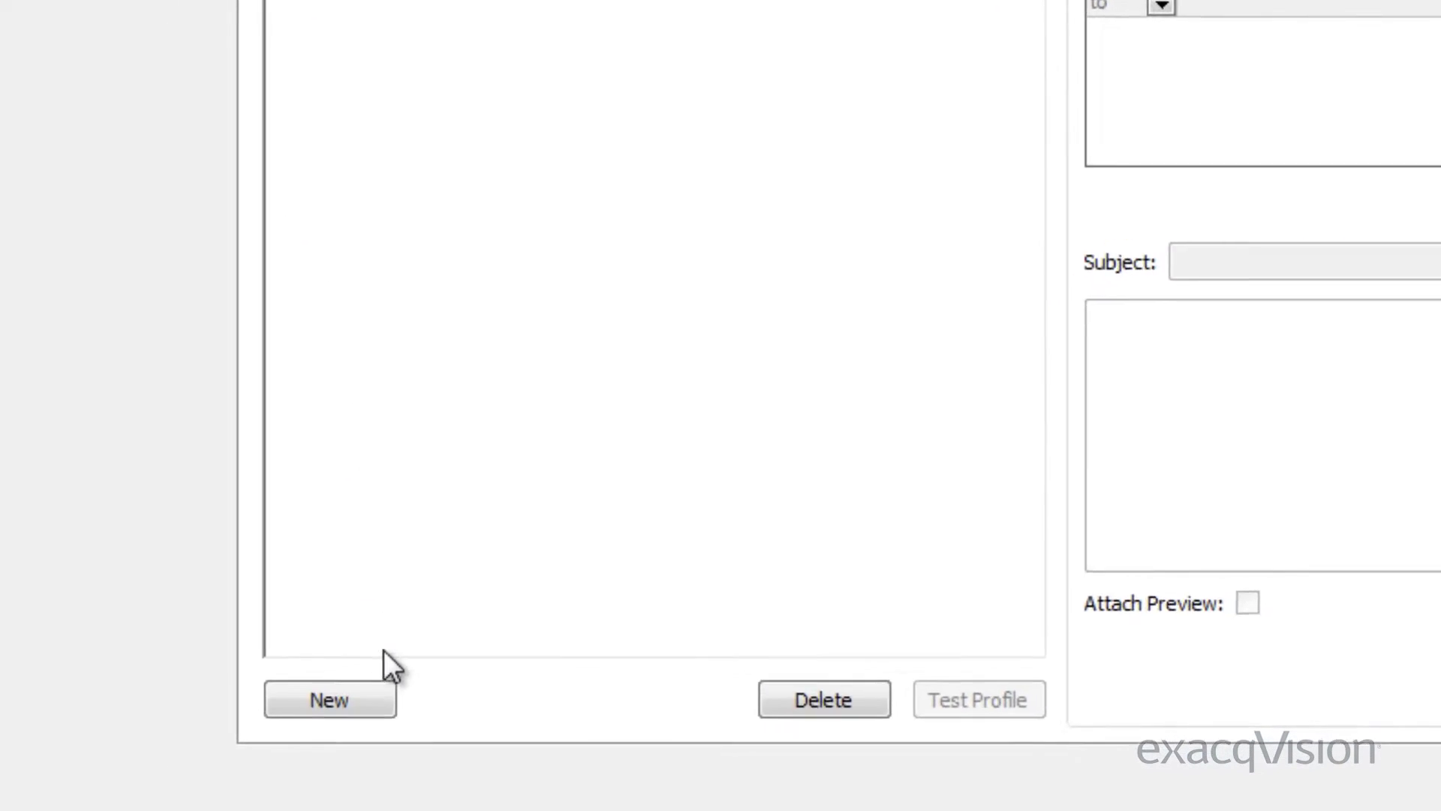
pyautogui.click(255, 736)
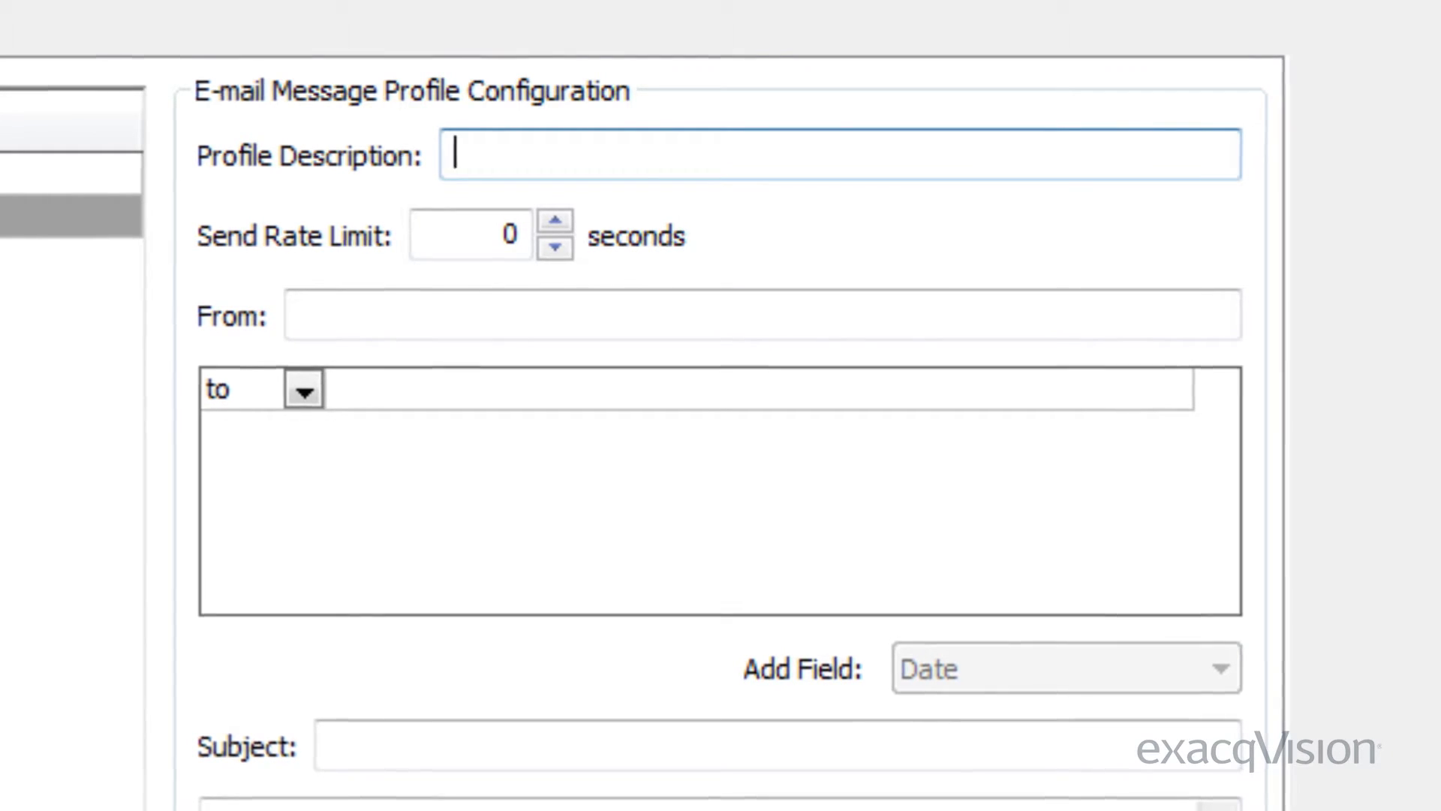
pyautogui.write('Warning')
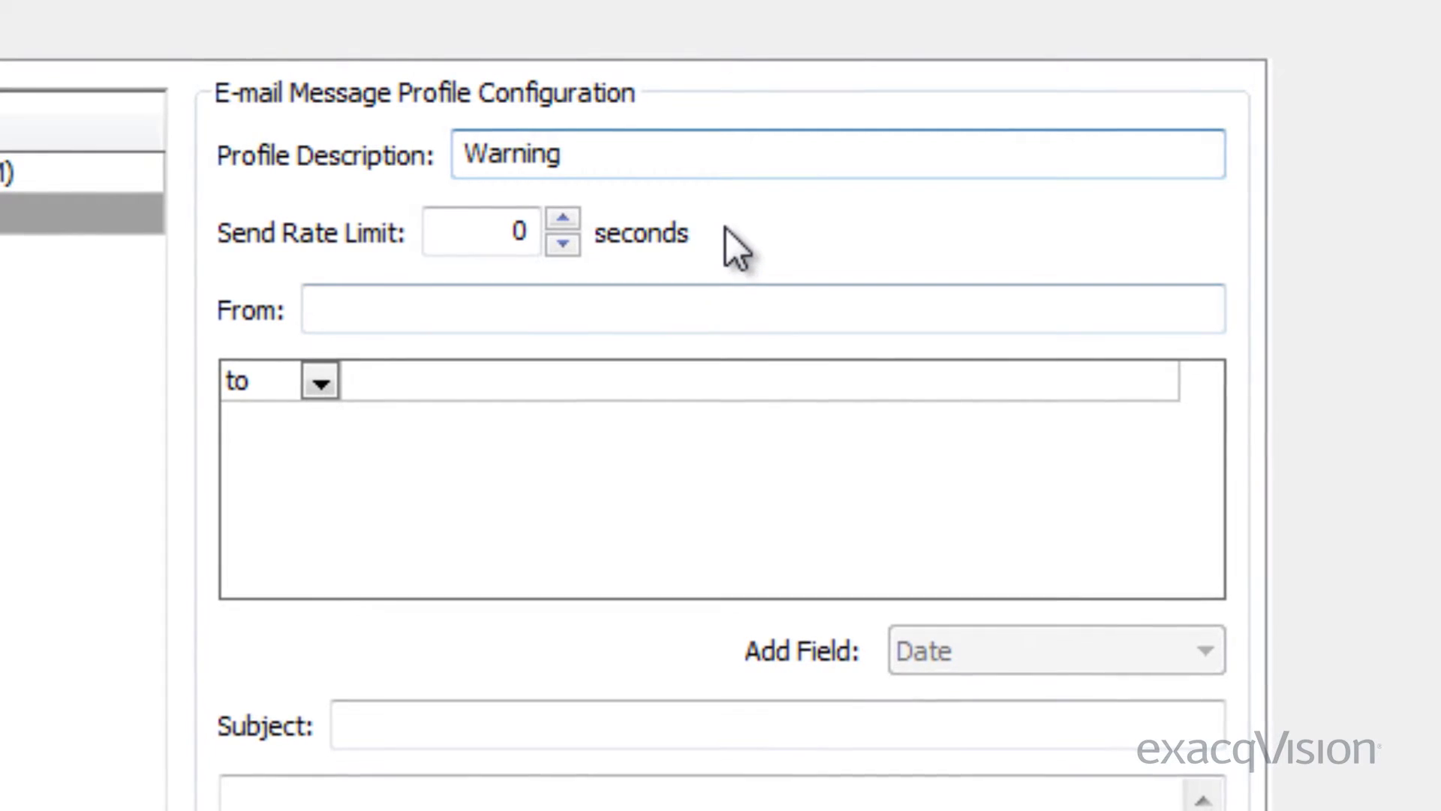
# Set the Warning profile's send rate limit to 600 seconds
pyautogui.click(567, 219)
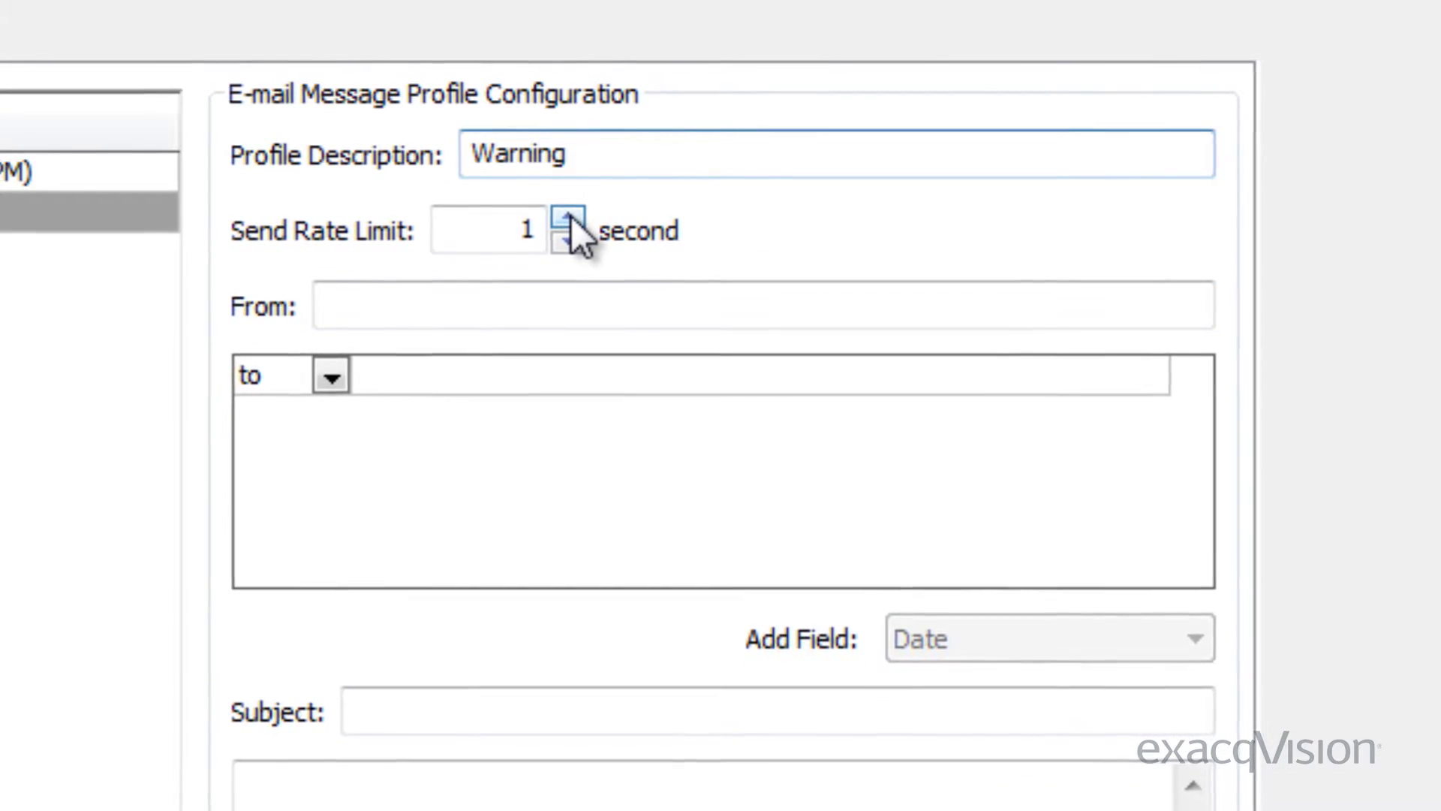
pyautogui.click(567, 218)
pyautogui.click(568, 218)
pyautogui.click(567, 218)
pyautogui.click(571, 217)
pyautogui.click(571, 217)
pyautogui.click(571, 217)
pyautogui.click(570, 217)
pyautogui.click(571, 217)
pyautogui.click(573, 216)
pyautogui.click(573, 217)
pyautogui.click(574, 216)
pyautogui.click(574, 216)
pyautogui.click(573, 216)
pyautogui.click(575, 216)
pyautogui.click(574, 238)
pyautogui.click(574, 239)
pyautogui.click(574, 239)
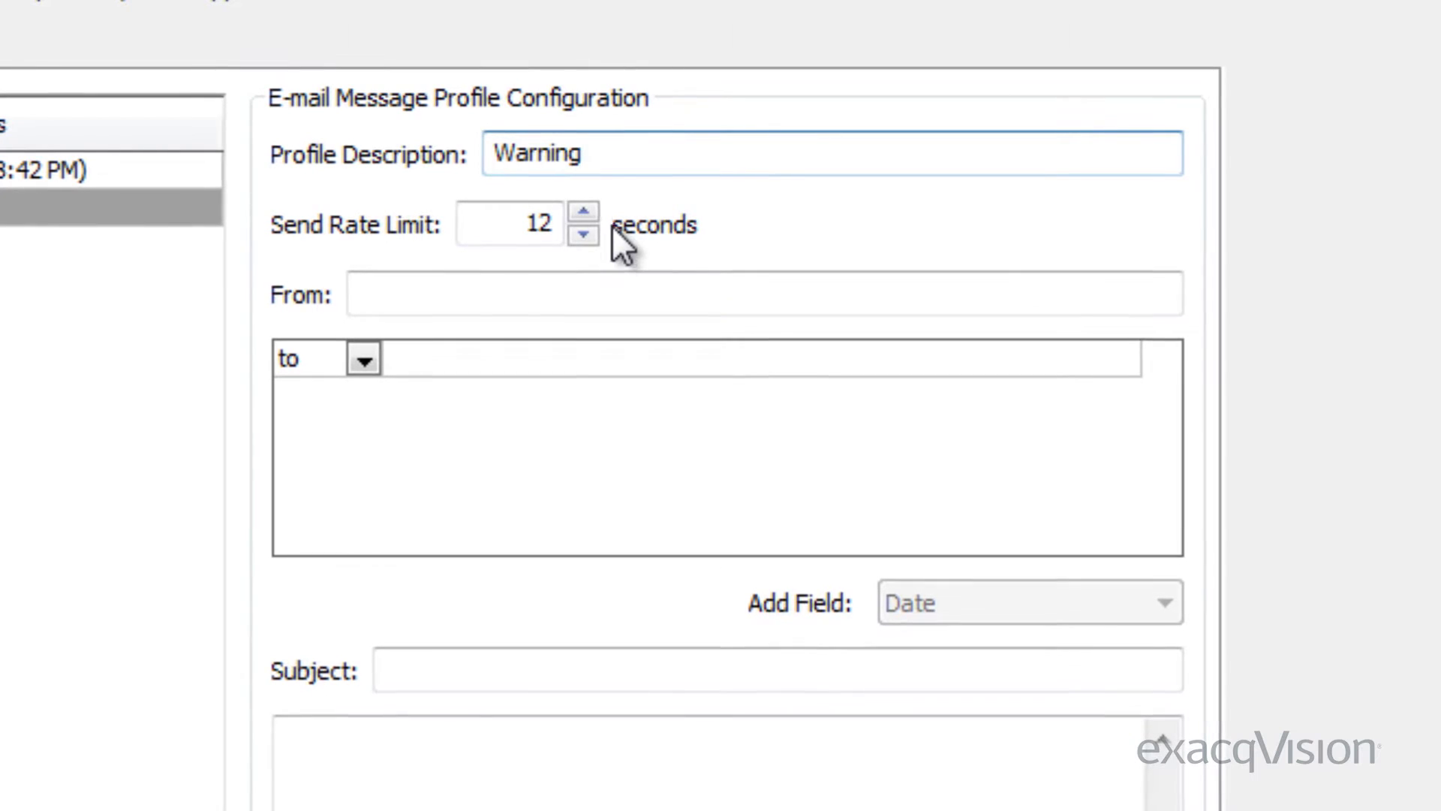
pyautogui.click(586, 211)
pyautogui.click(586, 211)
pyautogui.click(586, 210)
pyautogui.click(585, 211)
pyautogui.click(586, 211)
pyautogui.click(585, 211)
pyautogui.click(585, 211)
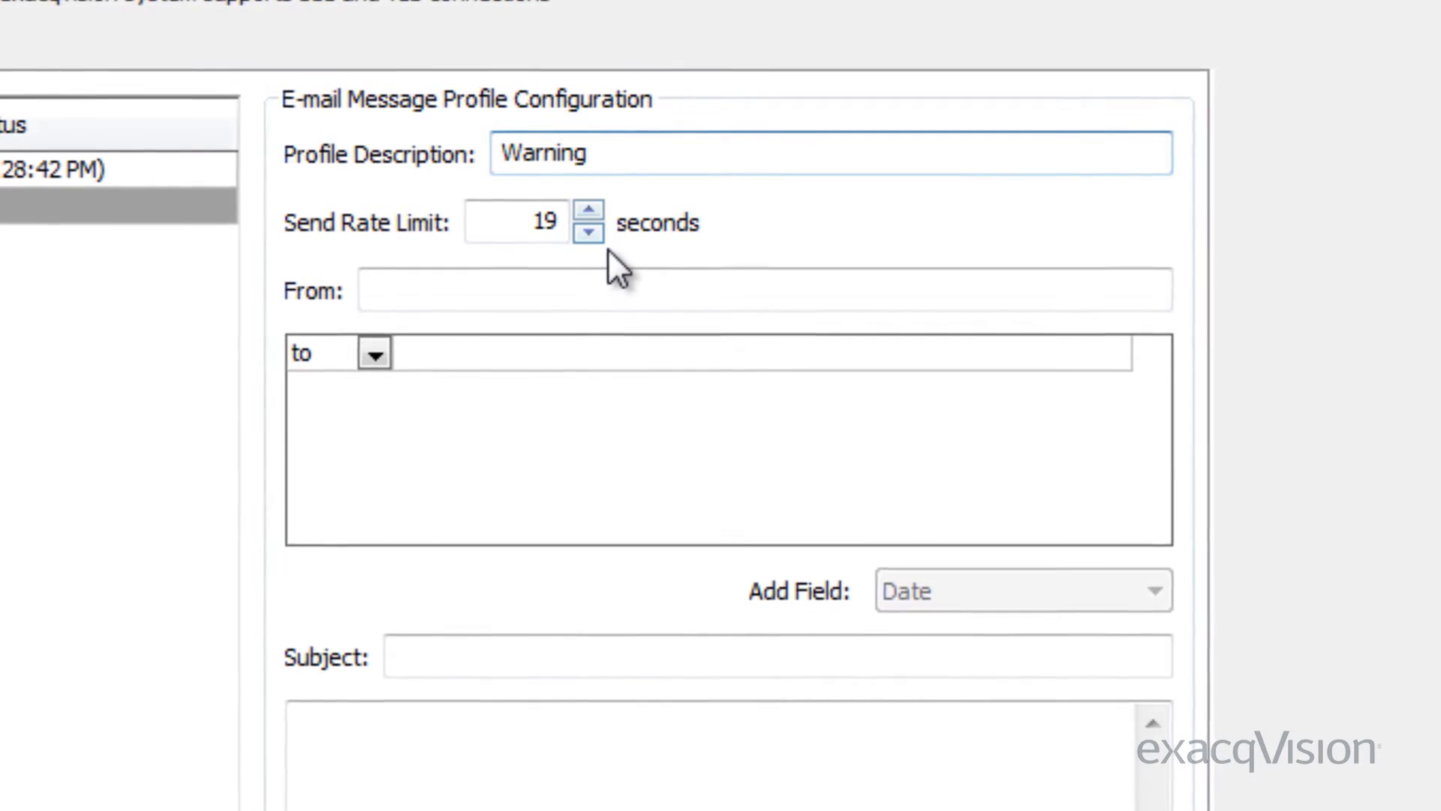
pyautogui.click(598, 233)
pyautogui.click(597, 234)
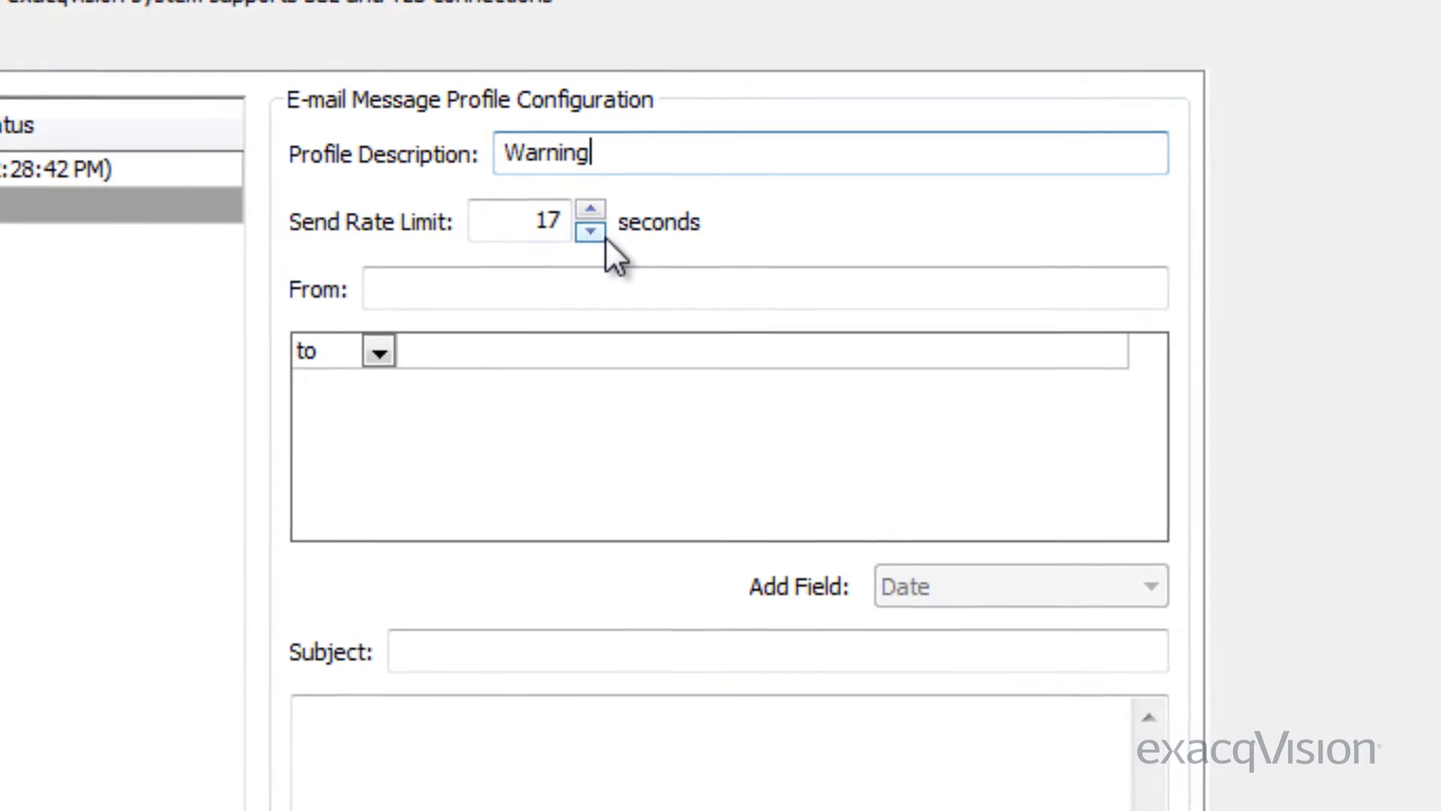
pyautogui.doubleClick(550, 218)
pyautogui.write('600')
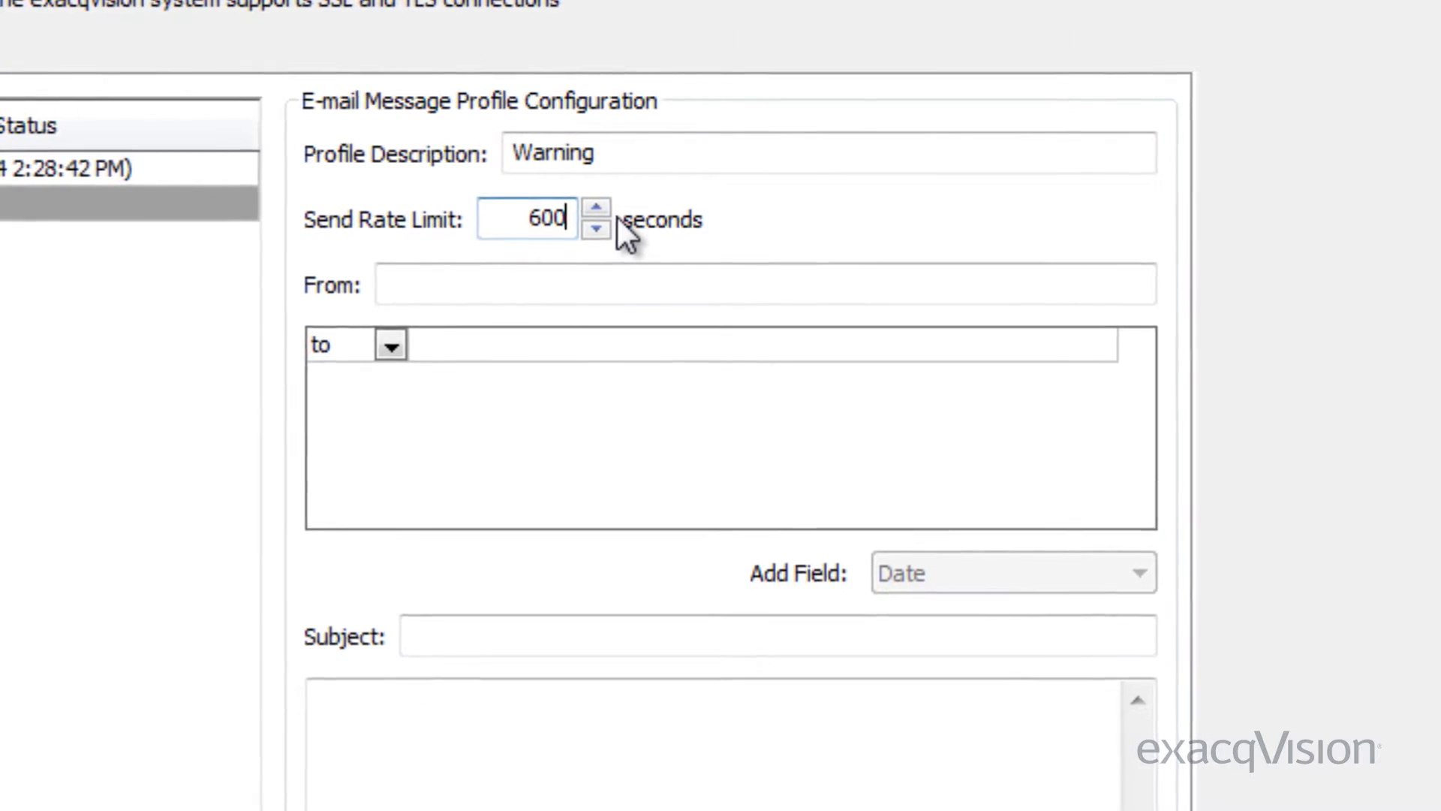
pyautogui.click(527, 282)
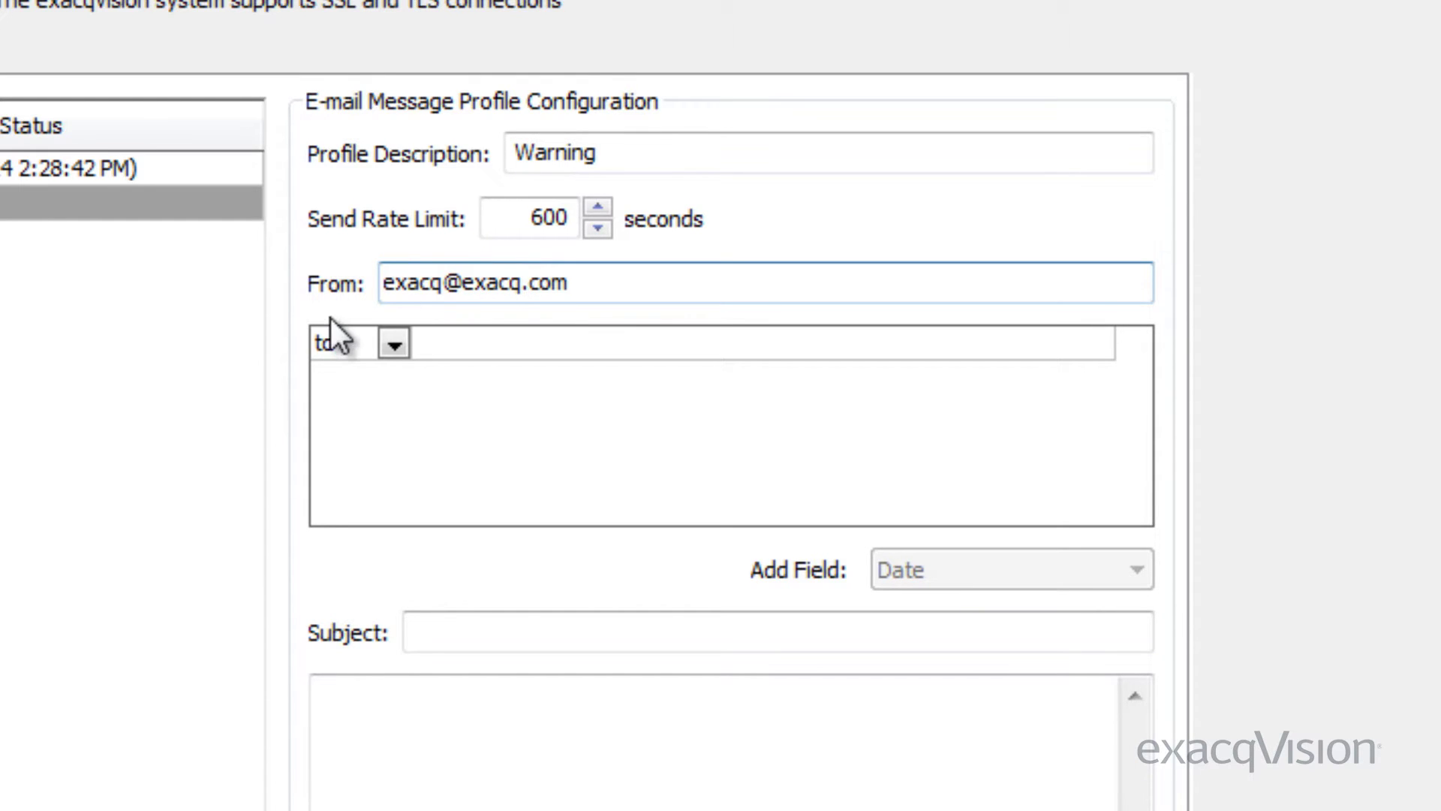
pyautogui.click(415, 340)
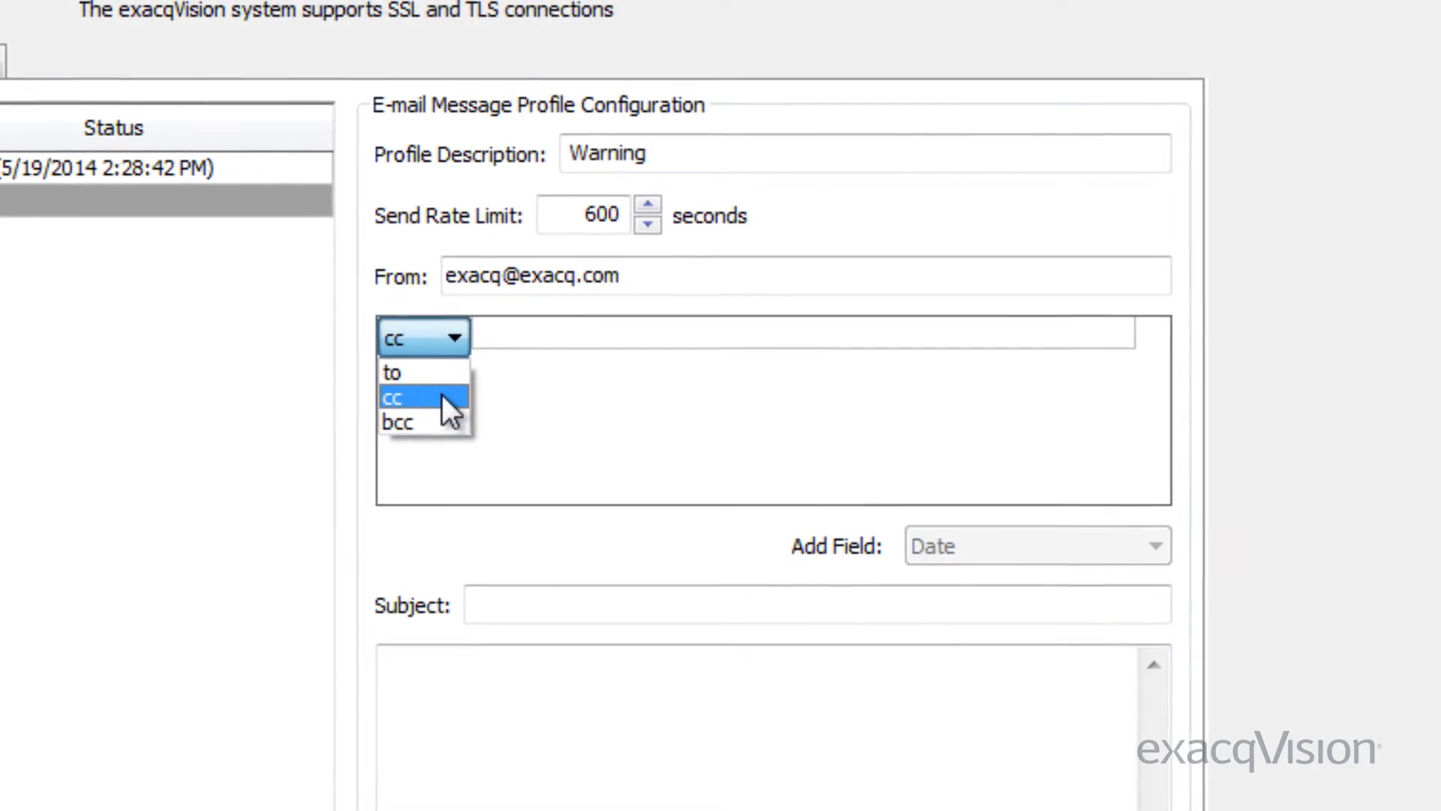
pyautogui.click(539, 334)
pyautogui.click(574, 328)
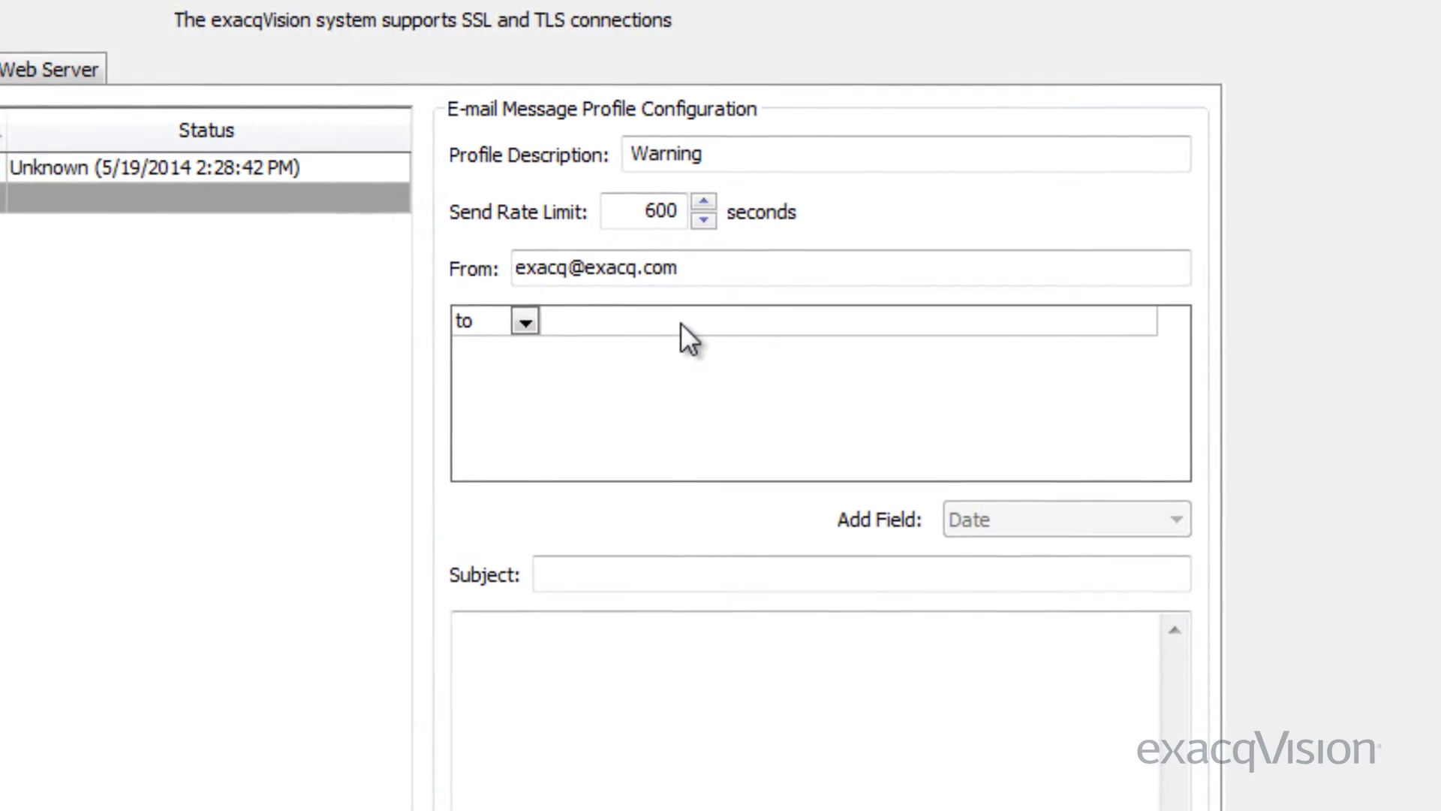
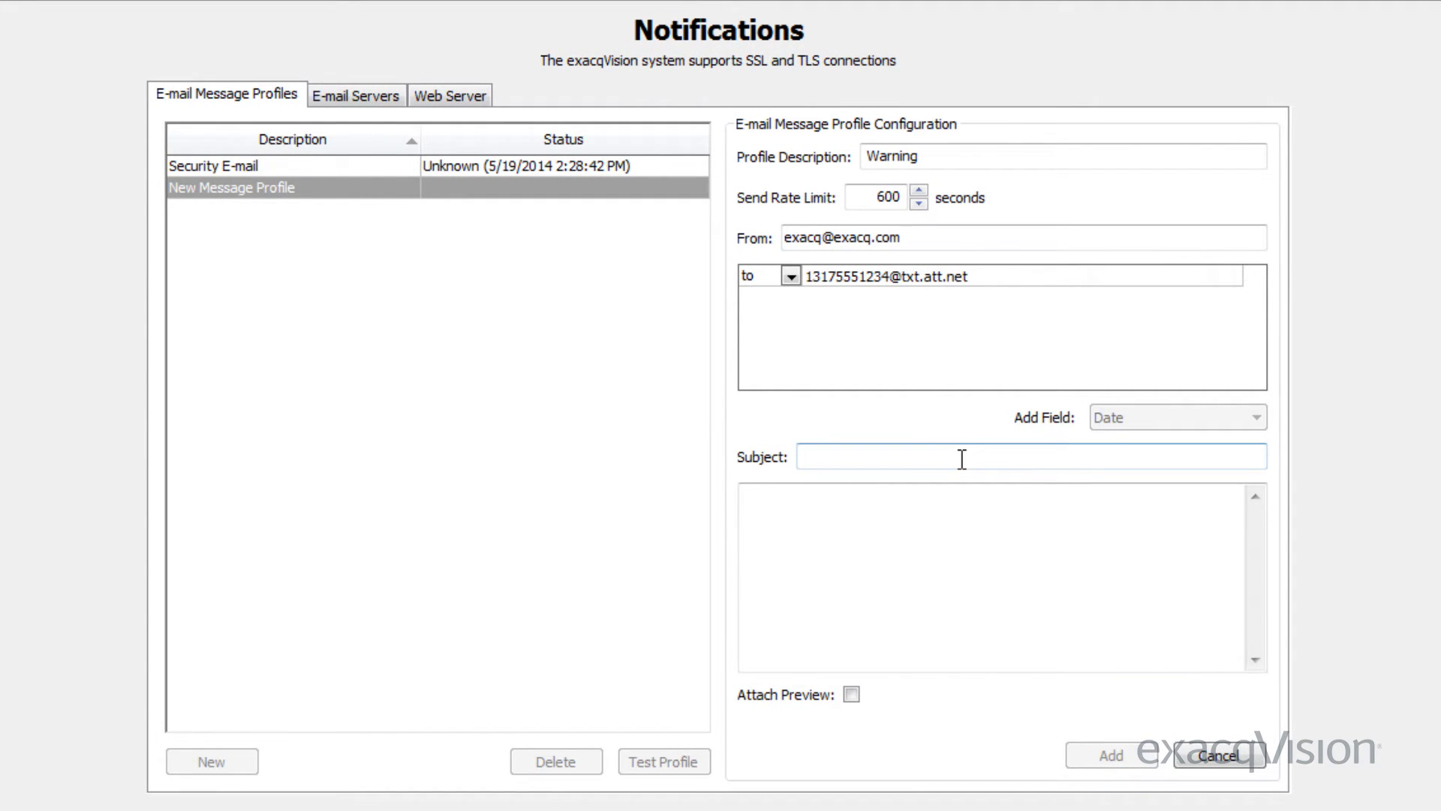
# Write the subject '{event type} has occurred on device {source}' using the Event Type and Source fields
pyautogui.click(964, 512)
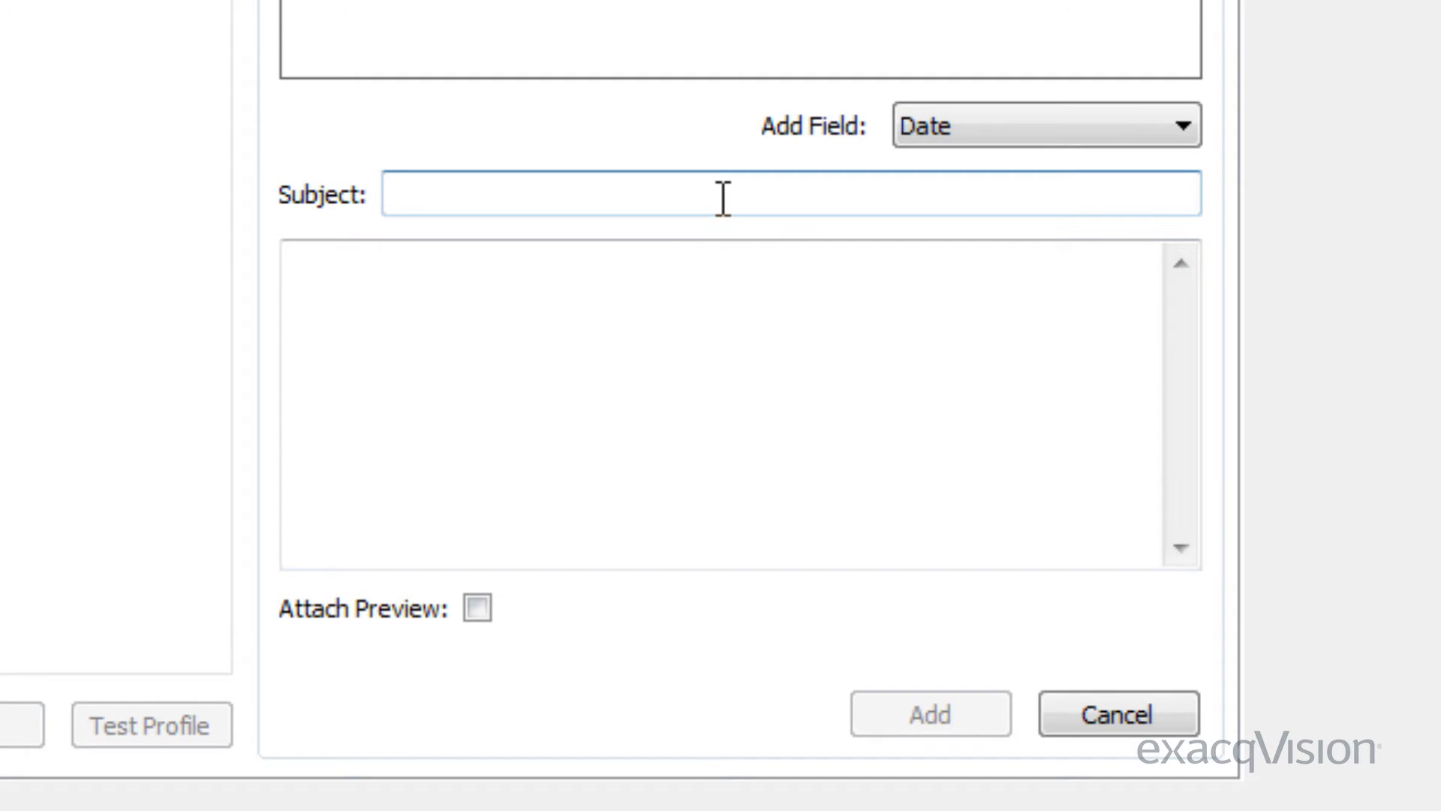
pyautogui.click(1173, 128)
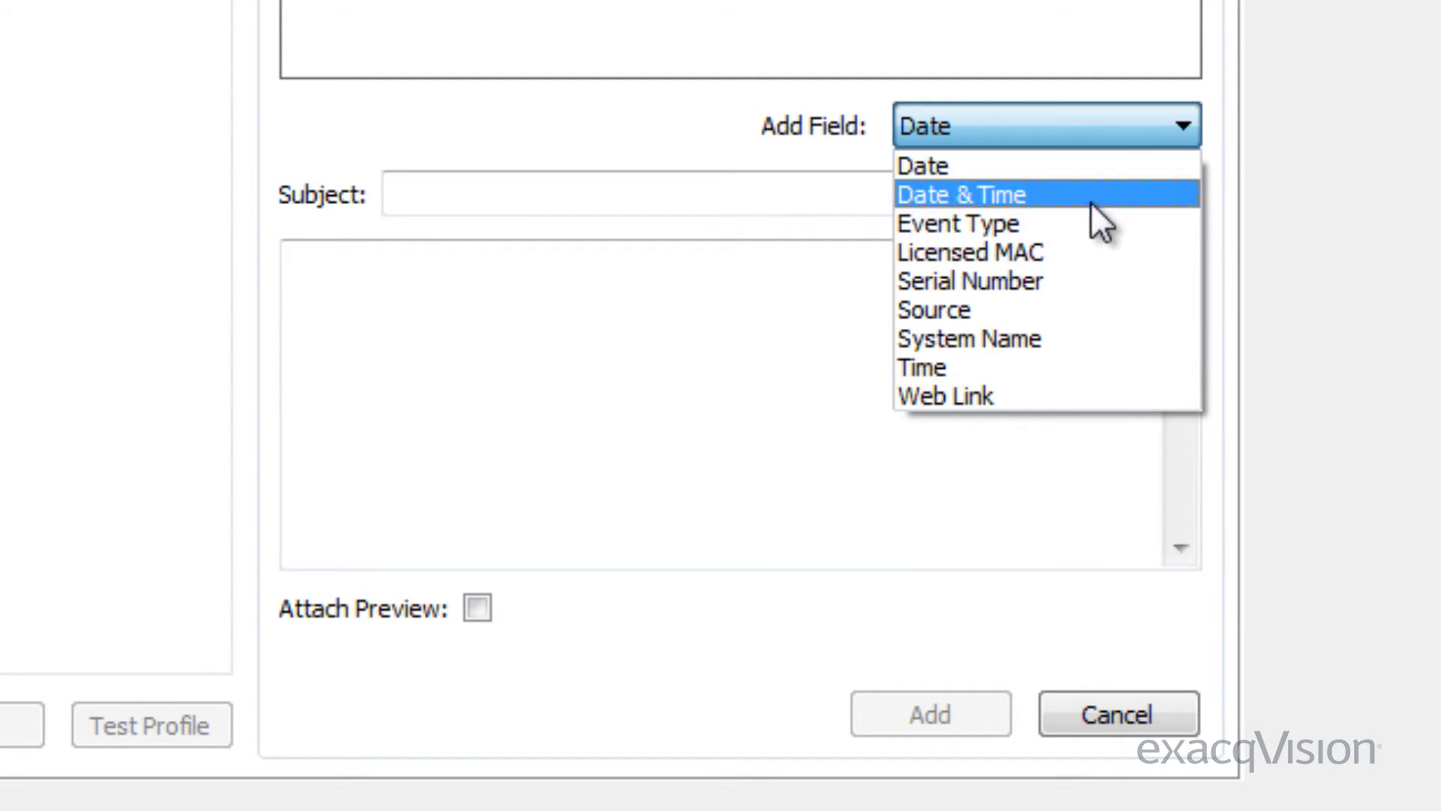
pyautogui.click(998, 311)
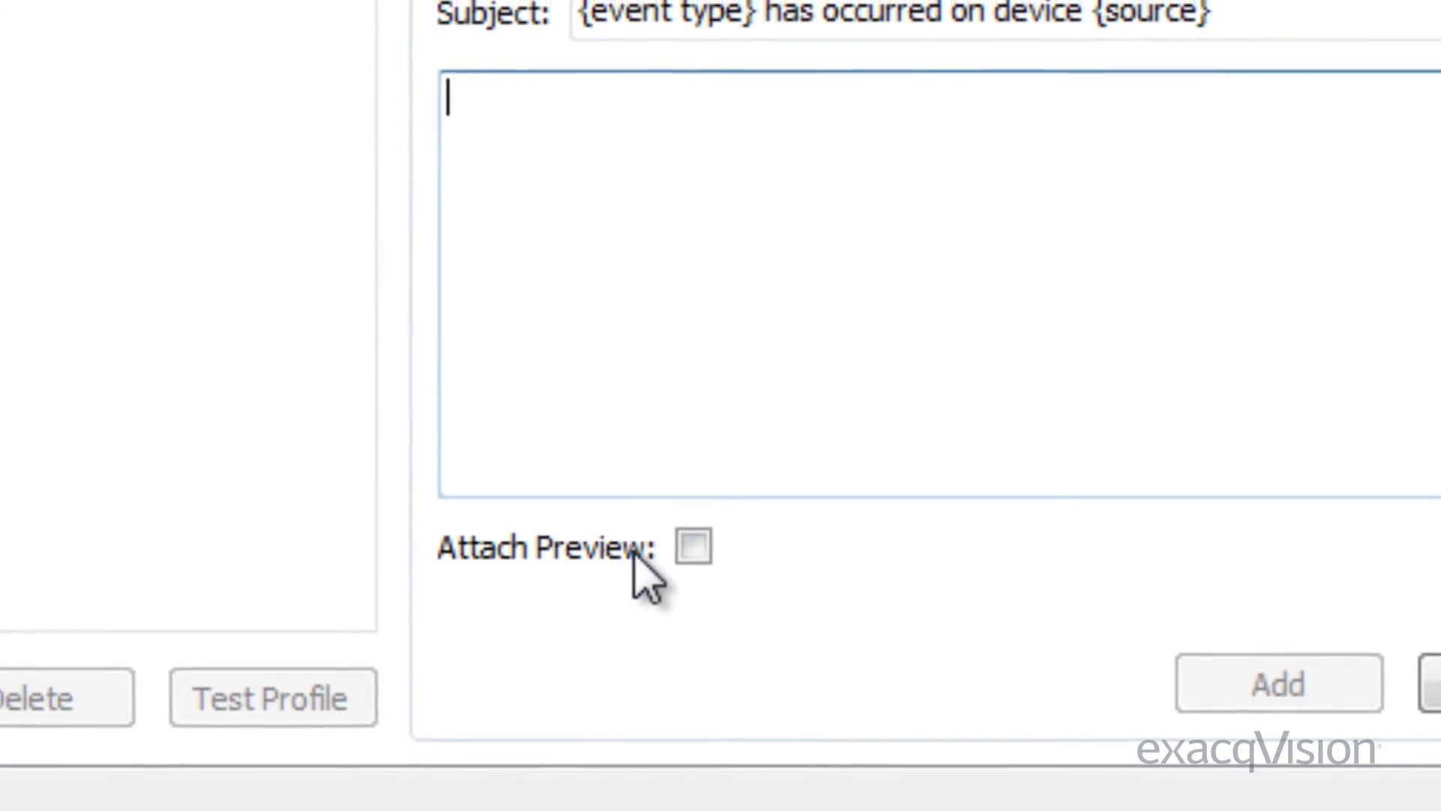
# Enable Attach Preview and copy 'has occurred on device {source}' from the subject into the body
pyautogui.click(702, 556)
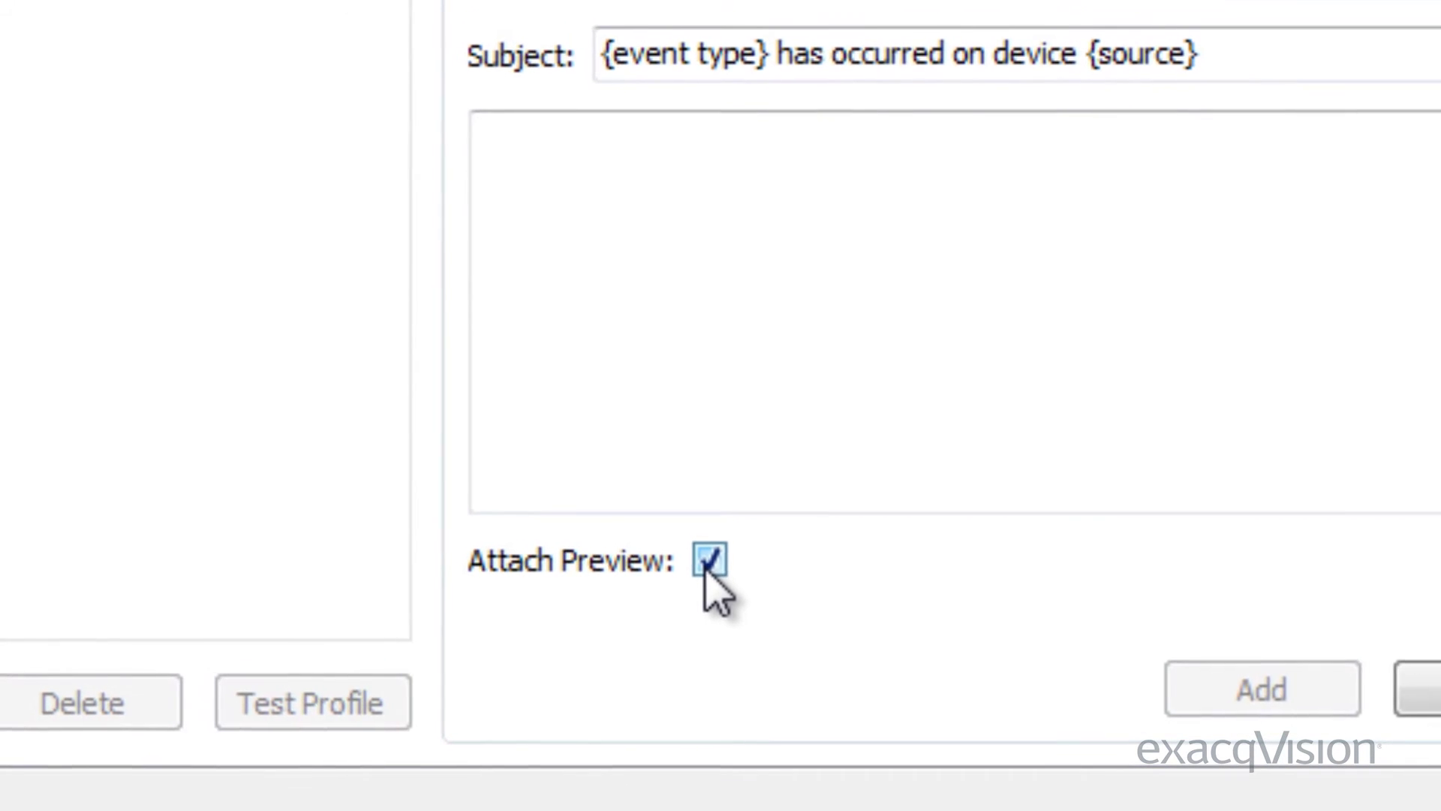
pyautogui.click(845, 457)
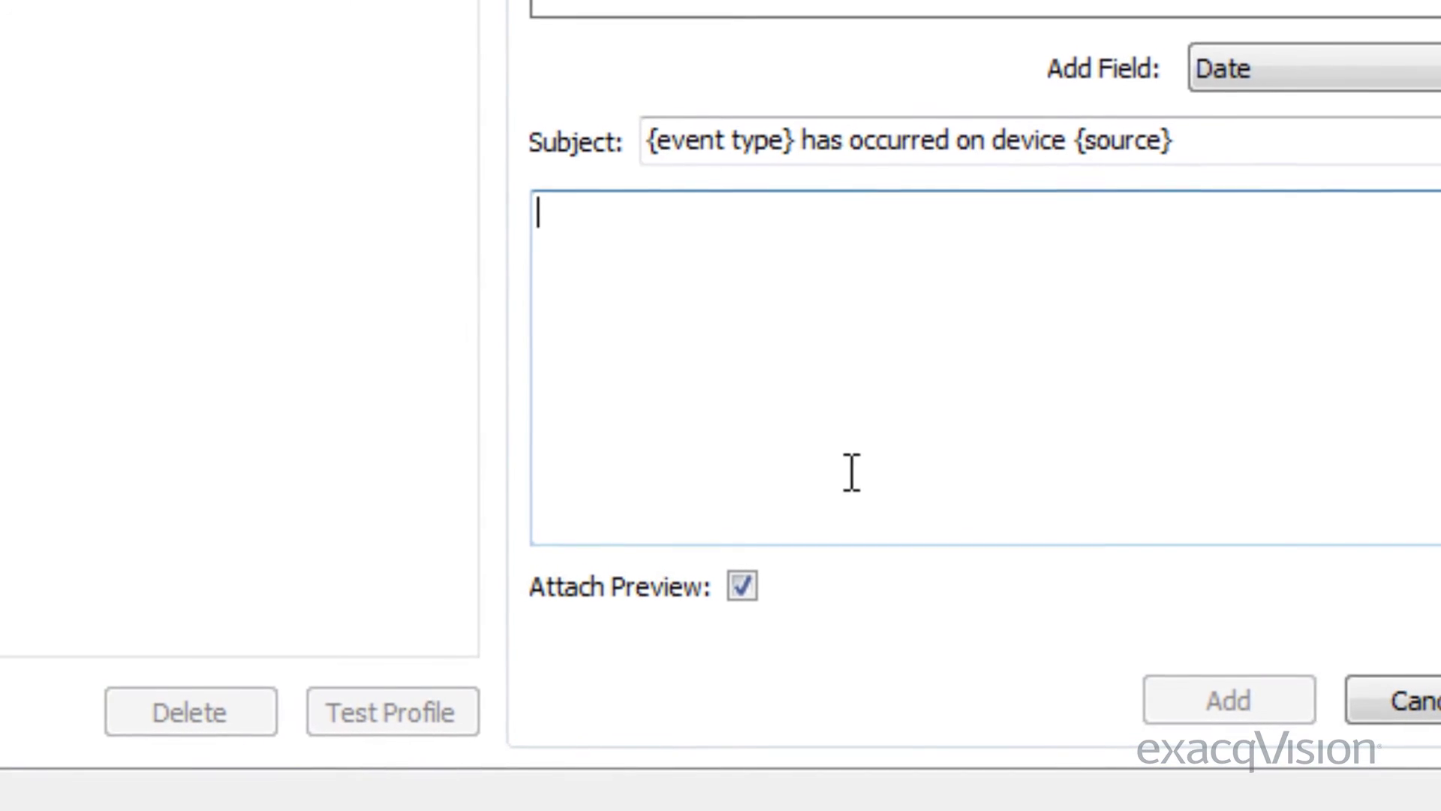
pyautogui.moveTo(1232, 170); pyautogui.dragTo(817, 216)
pyautogui.hotkey('ctrl', 'c')
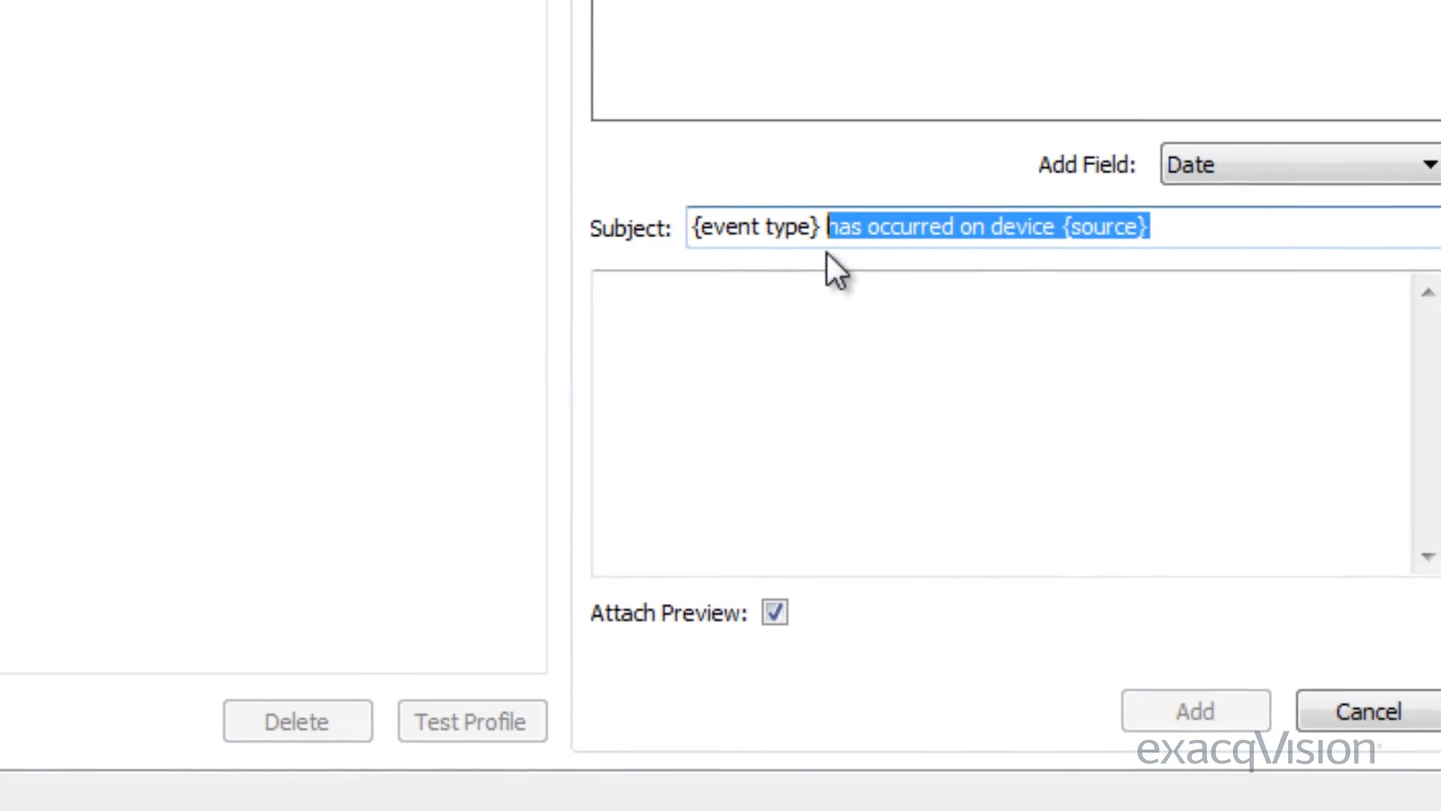
pyautogui.click(1098, 324)
pyautogui.hotkey('ctrl', 'v')
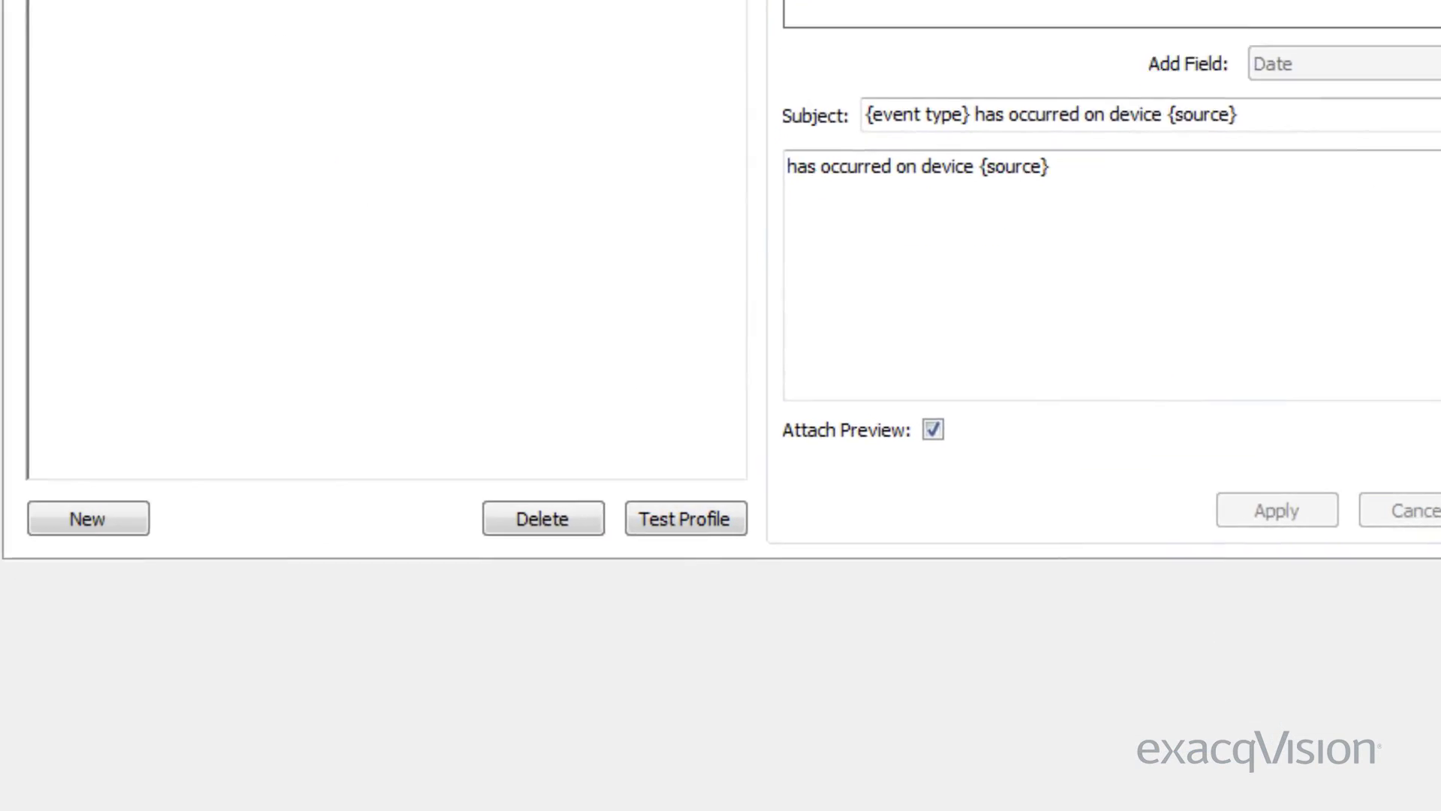
# Send a test message from the Warning profile, acknowledge the notice, and close the profile
pyautogui.click(698, 389)
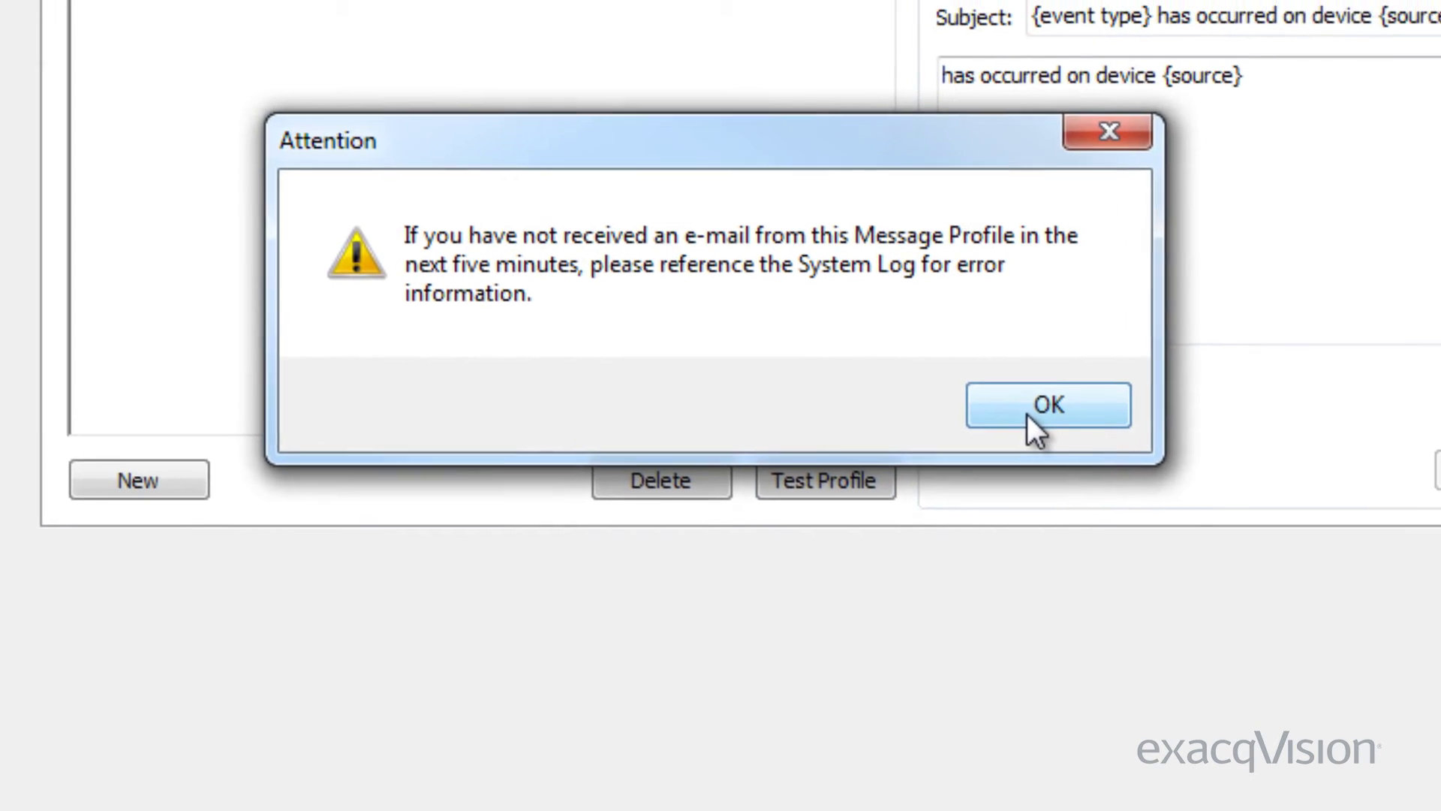
pyautogui.click(898, 320)
pyautogui.press('Return')
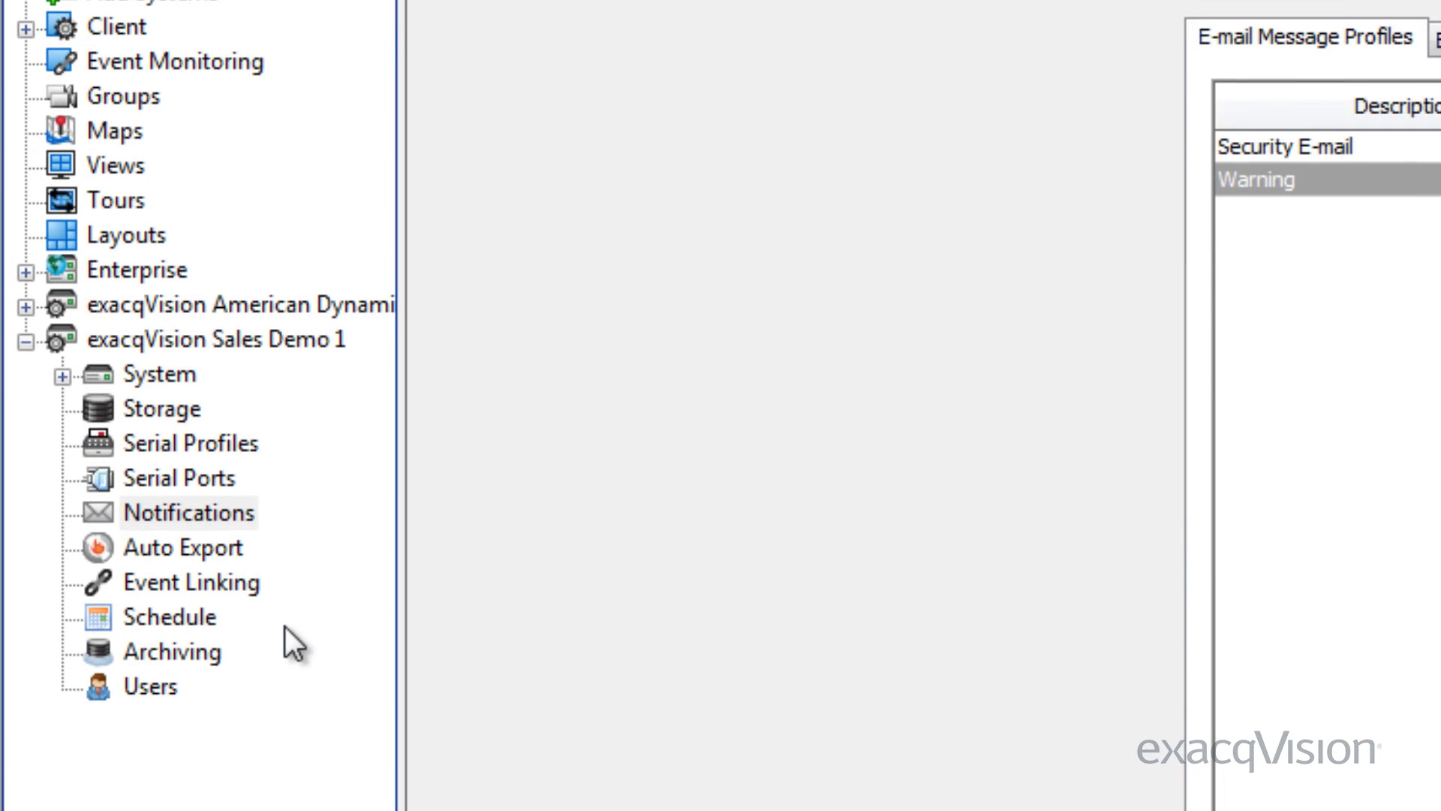
# Go to the Event Linking page in the configuration tree
pyautogui.click(238, 590)
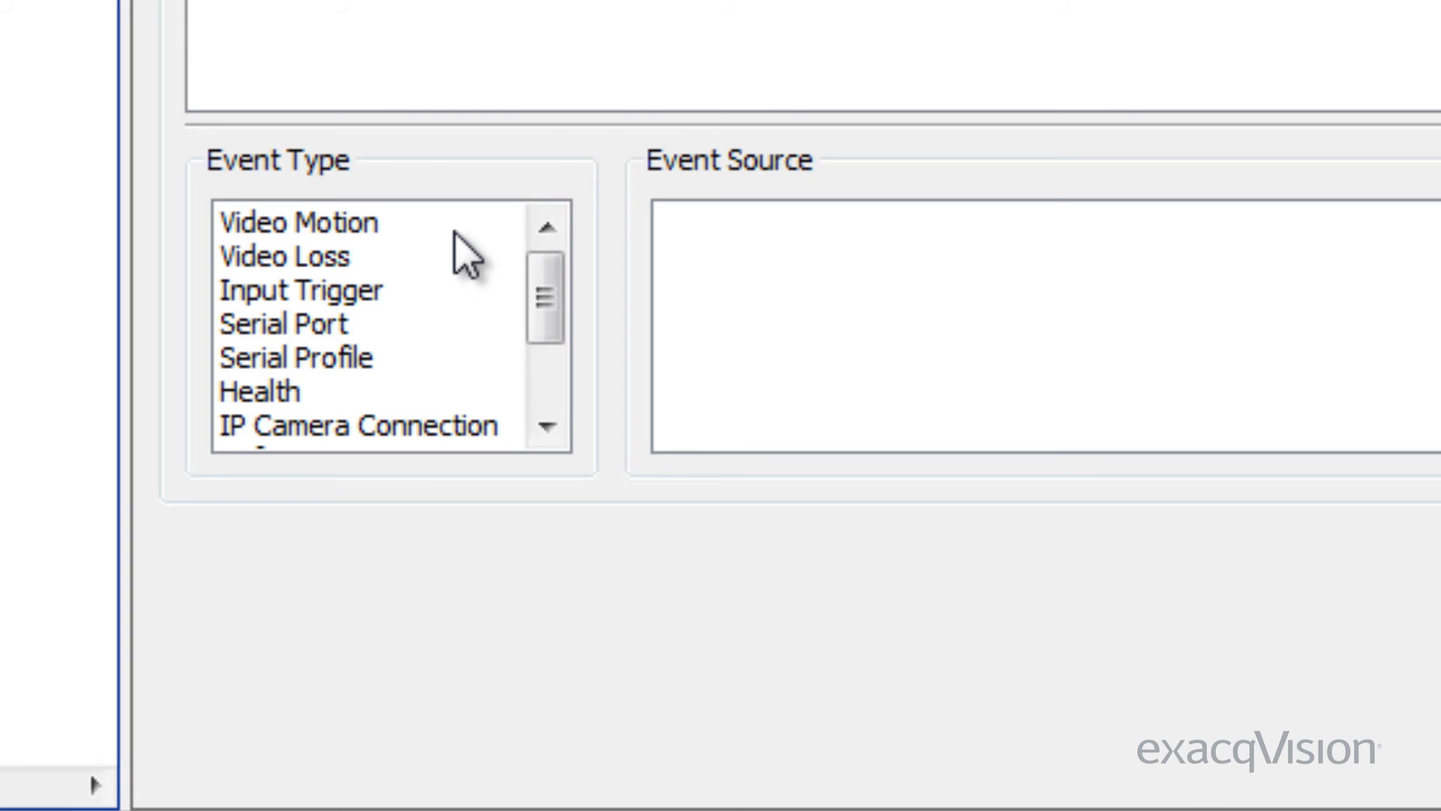
# Set the new link's event type to Video Motion with AV8185 Input 3 as source
pyautogui.click(454, 231)
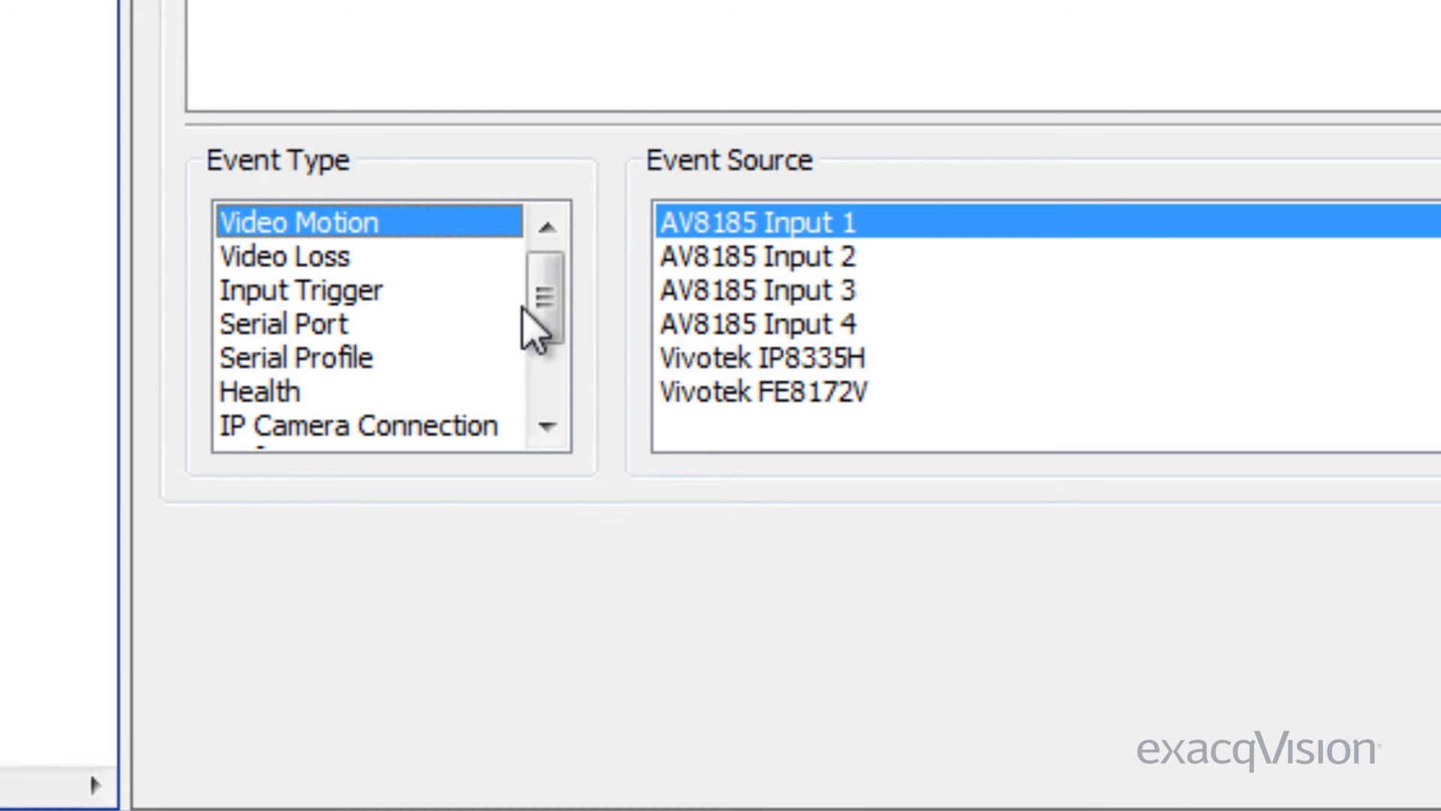
pyautogui.moveTo(537, 330)
pyautogui.mouseDown()
pyautogui.moveTo(525, 392)
pyautogui.moveTo(543, 305)
pyautogui.mouseUp()
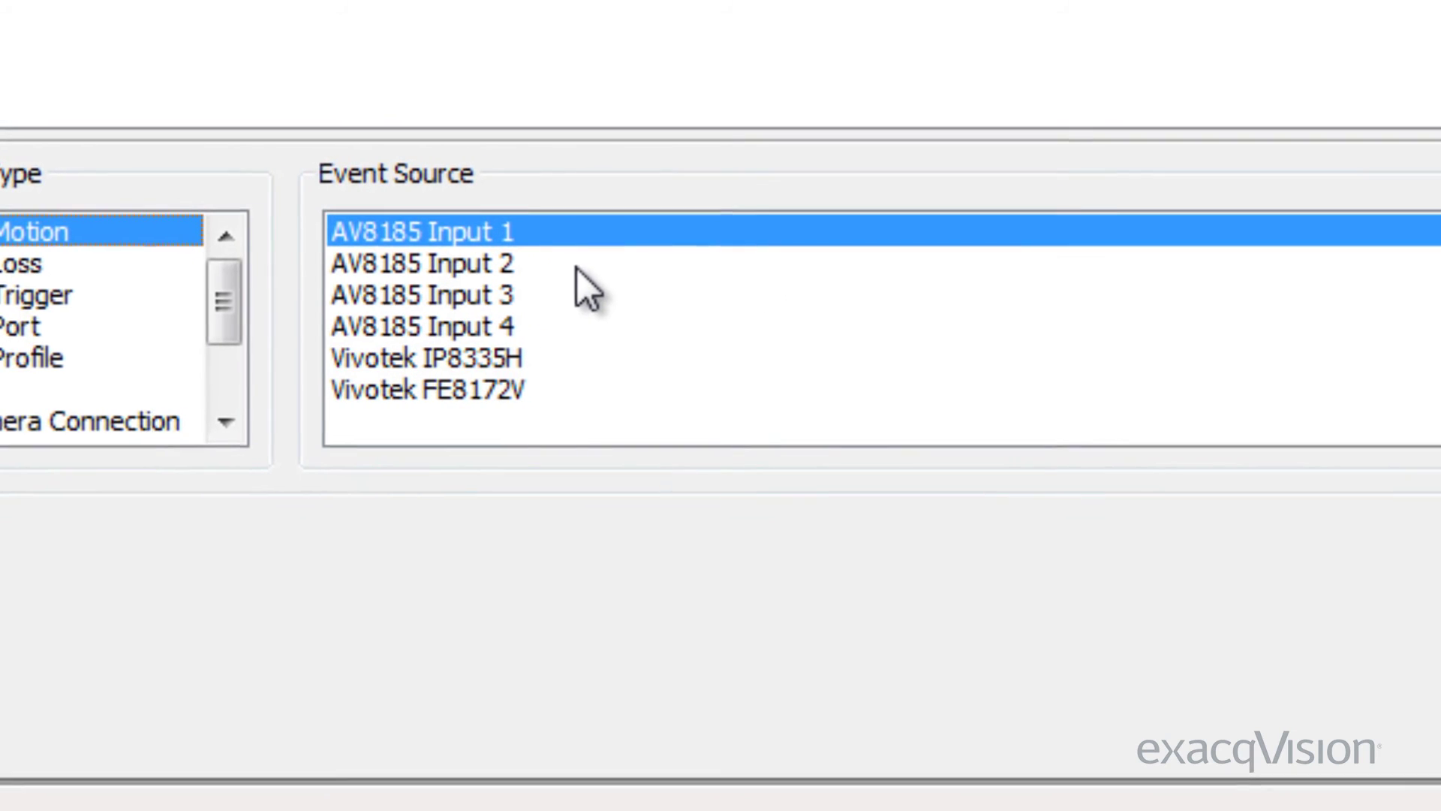
pyautogui.click(664, 262)
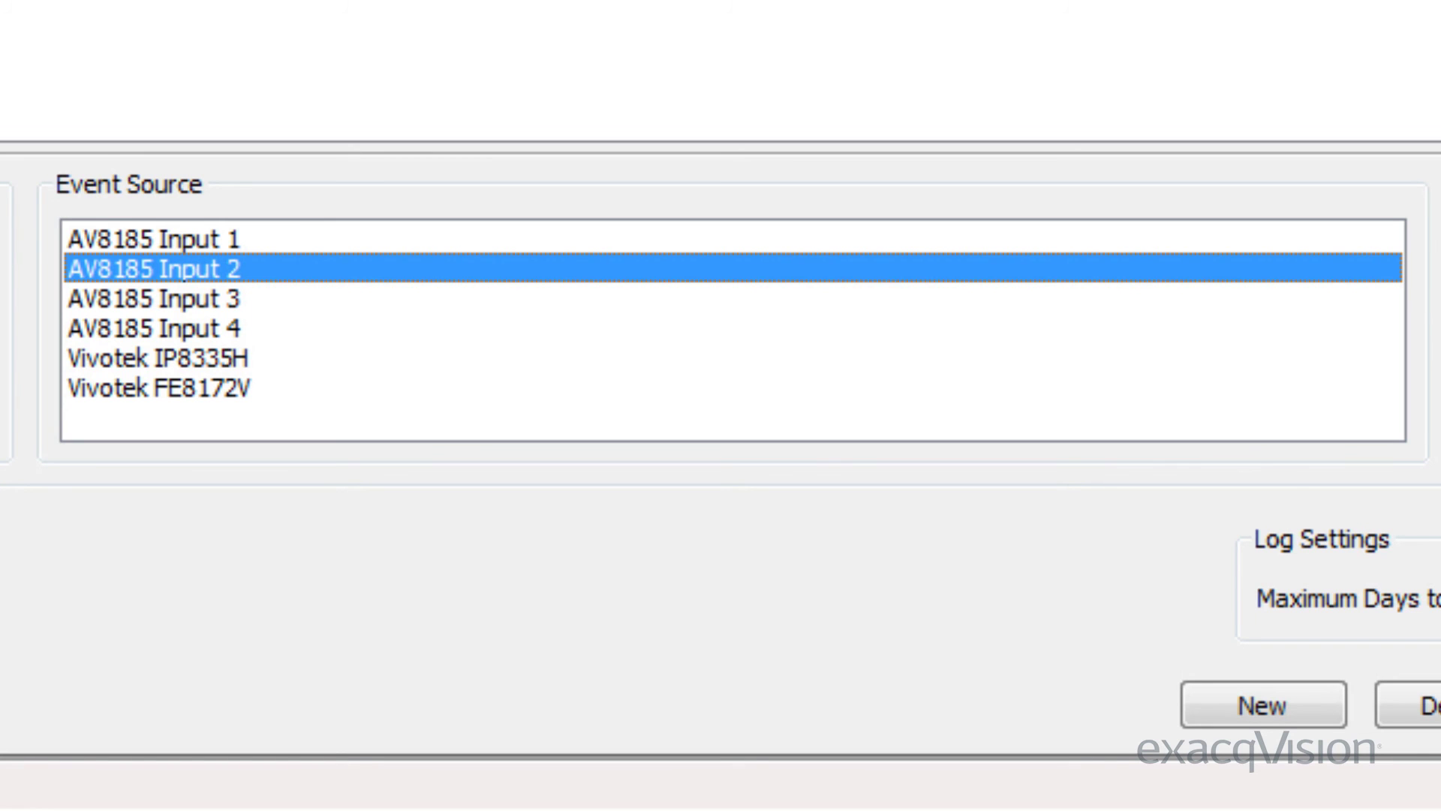
pyautogui.click(222, 297)
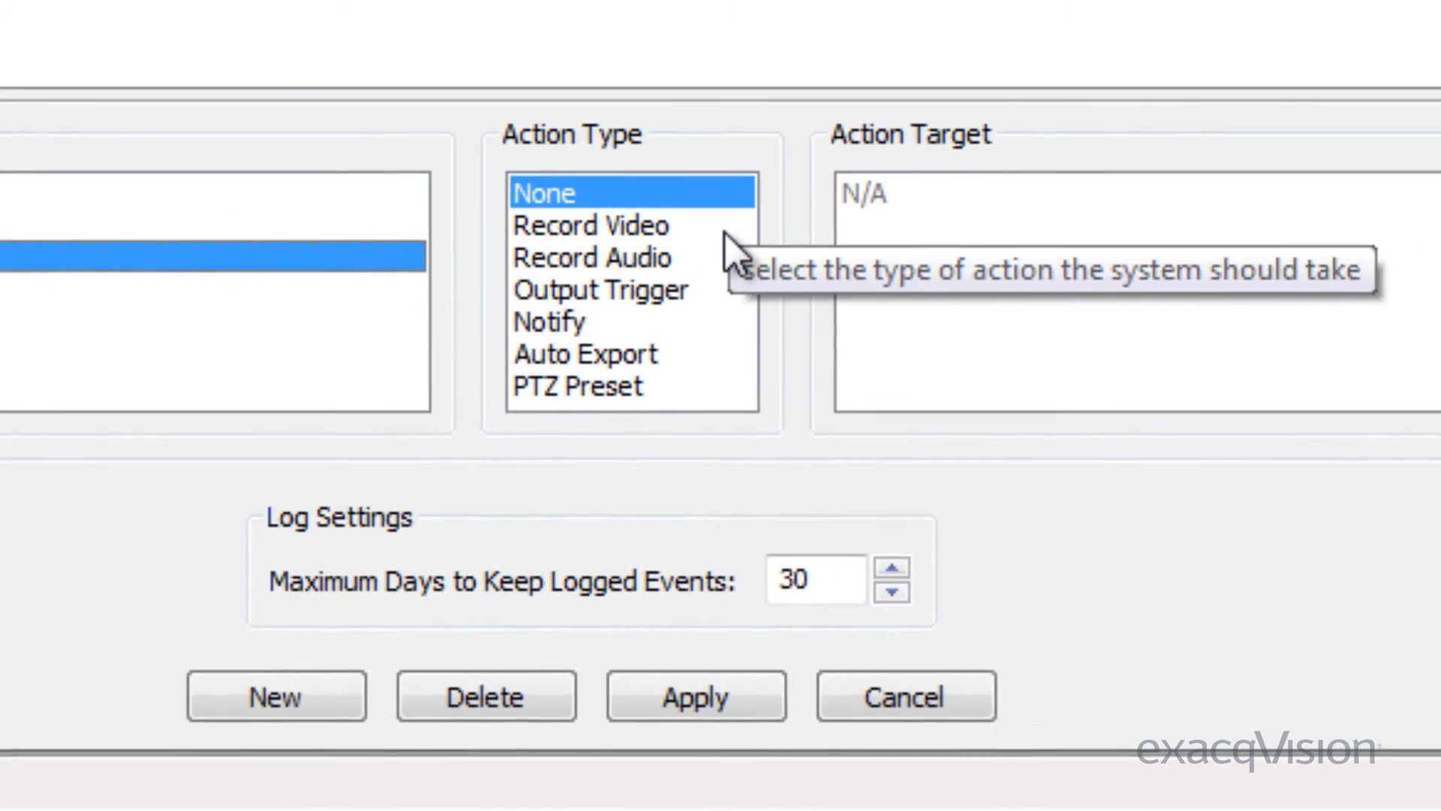
# Make the AV8185 Input 3 Video Motion link Notify the Warning profile, and apply it
pyautogui.click(632, 229)
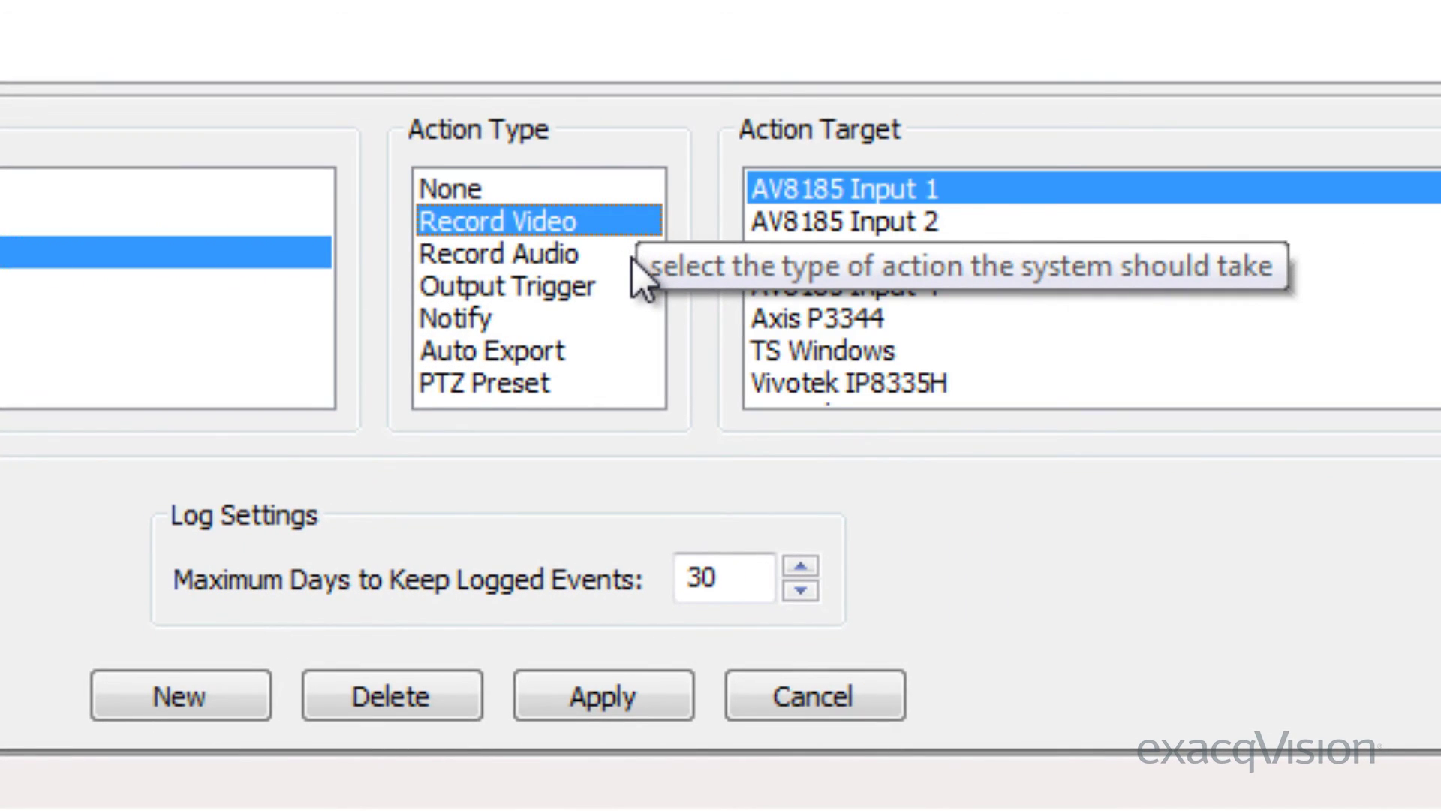
pyautogui.click(632, 257)
pyautogui.click(632, 285)
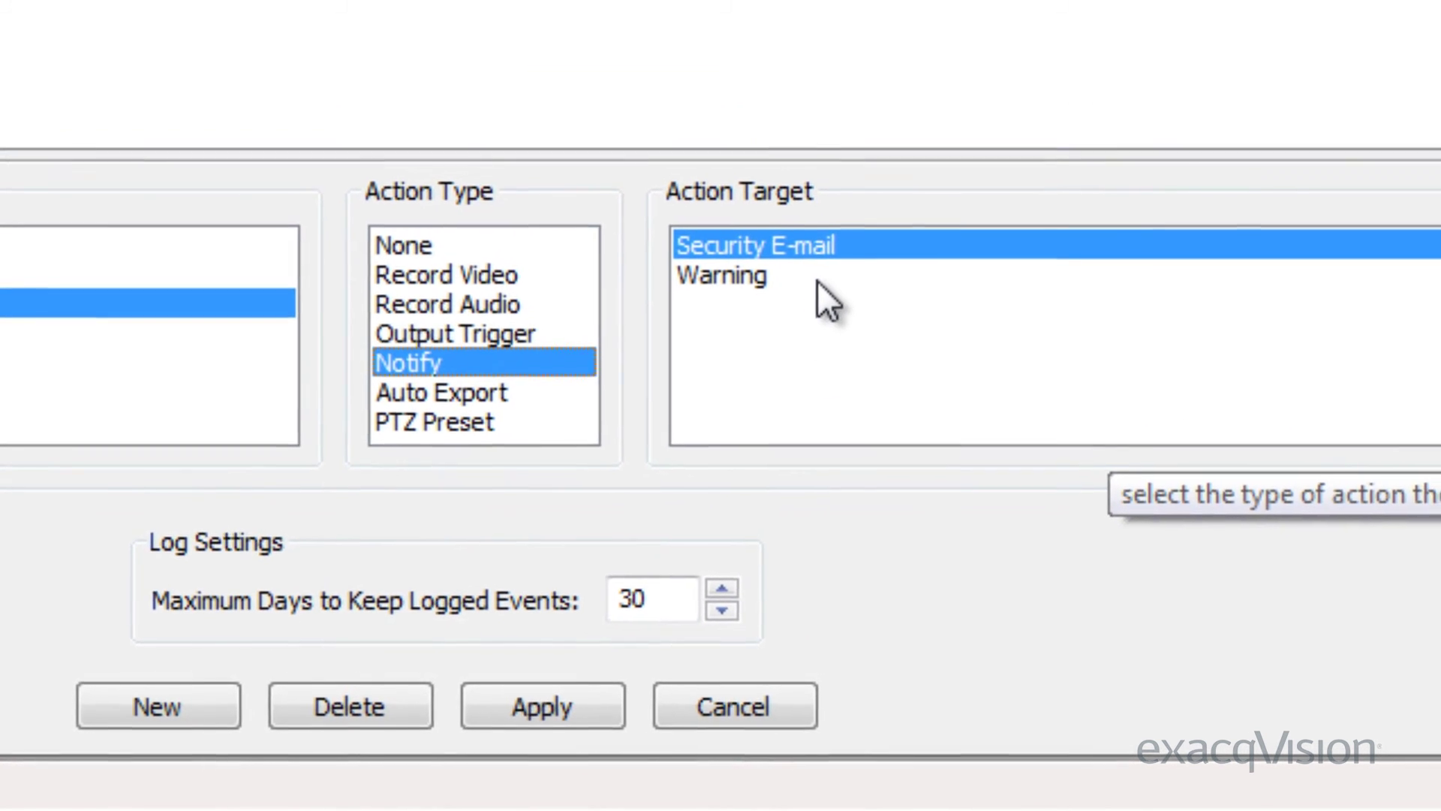
pyautogui.click(781, 300)
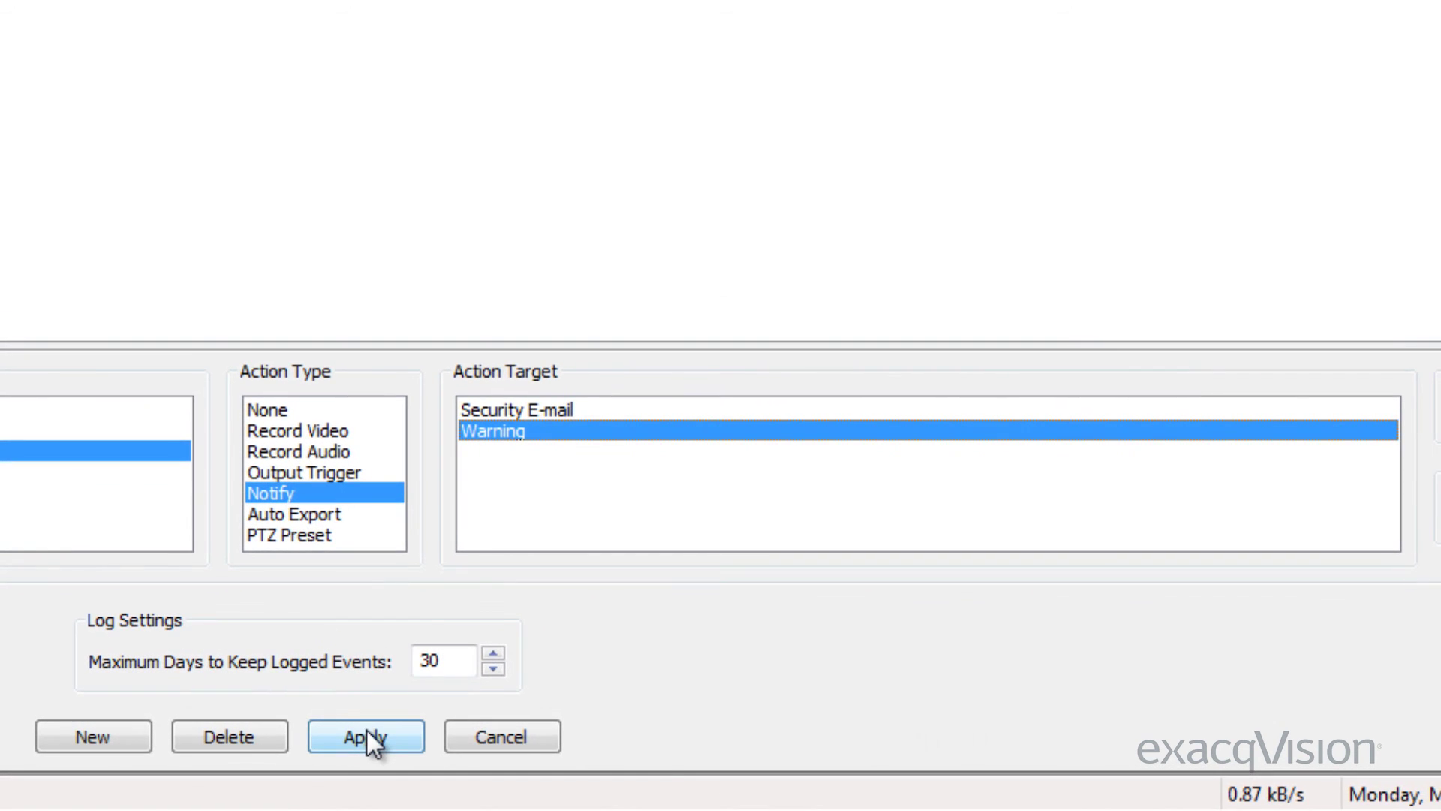
pyautogui.click(375, 734)
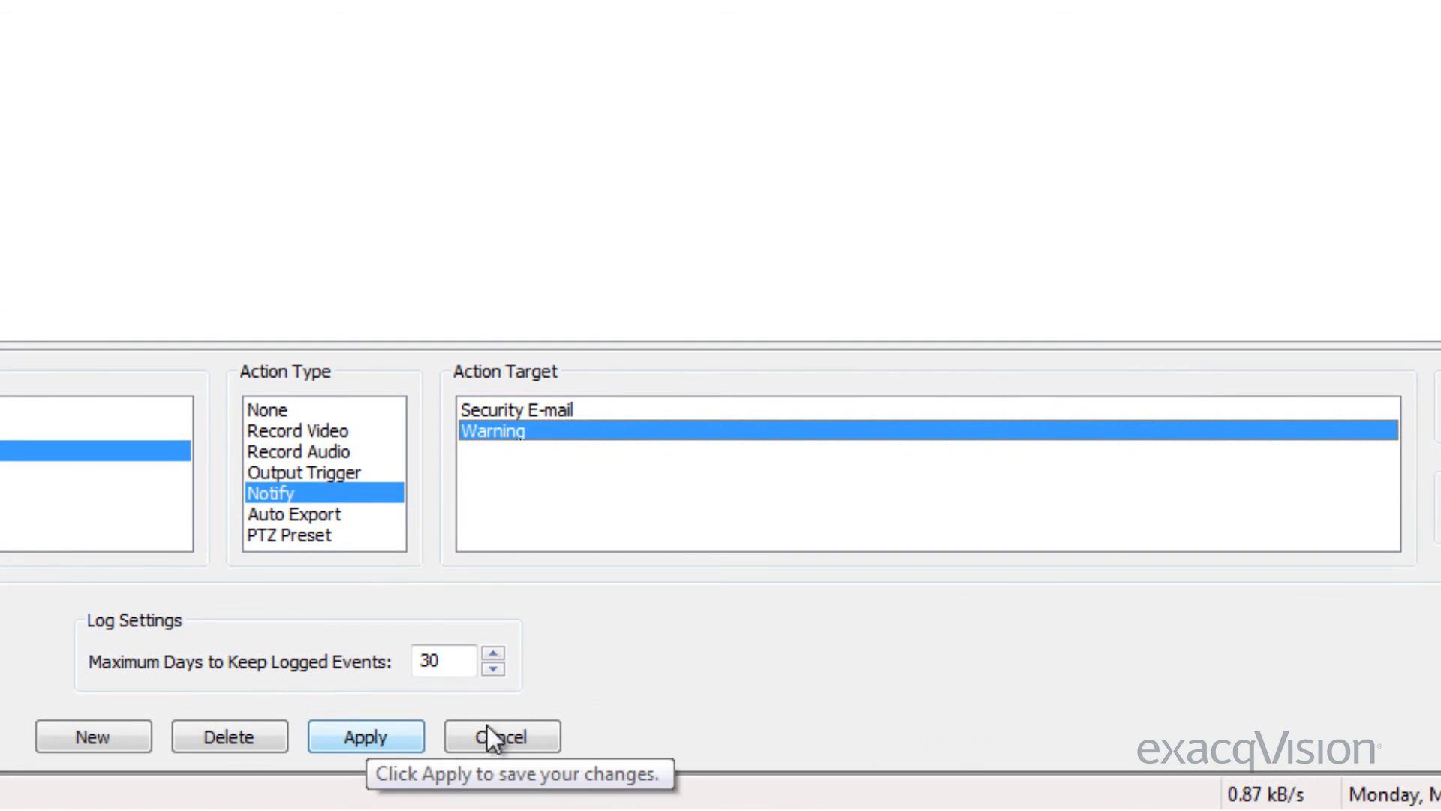
pyautogui.click(405, 740)
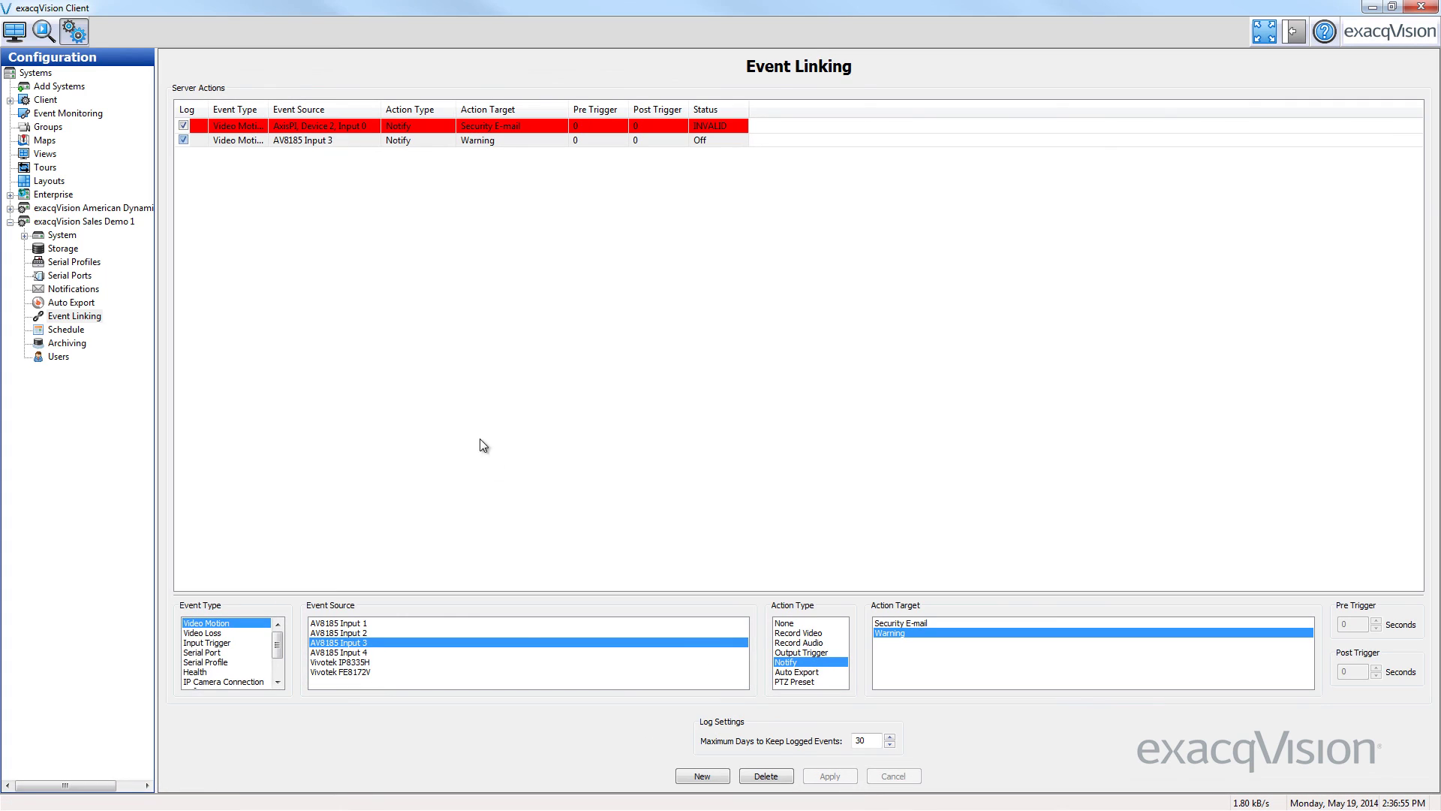